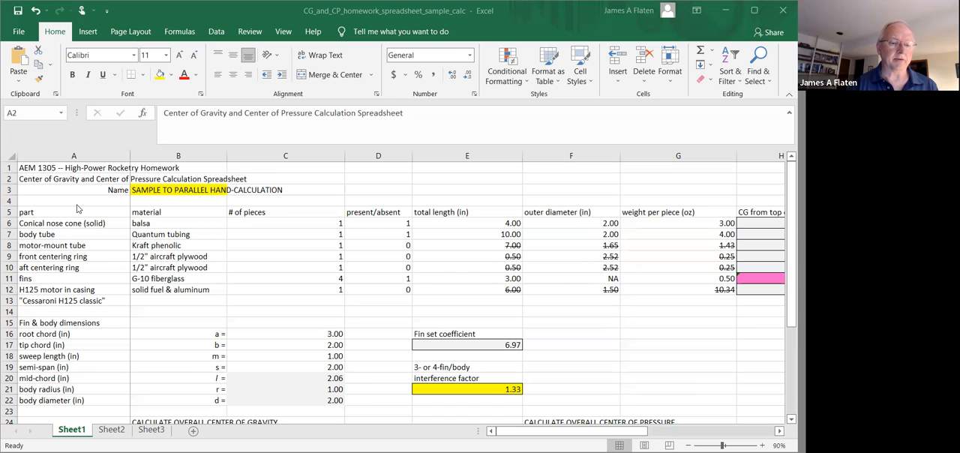
Review the rocket part names in column A, from the conical nose cone to the H125 motor in casing
click(150, 286)
key(Down)
key(Down)
key(Down)
key(Down)
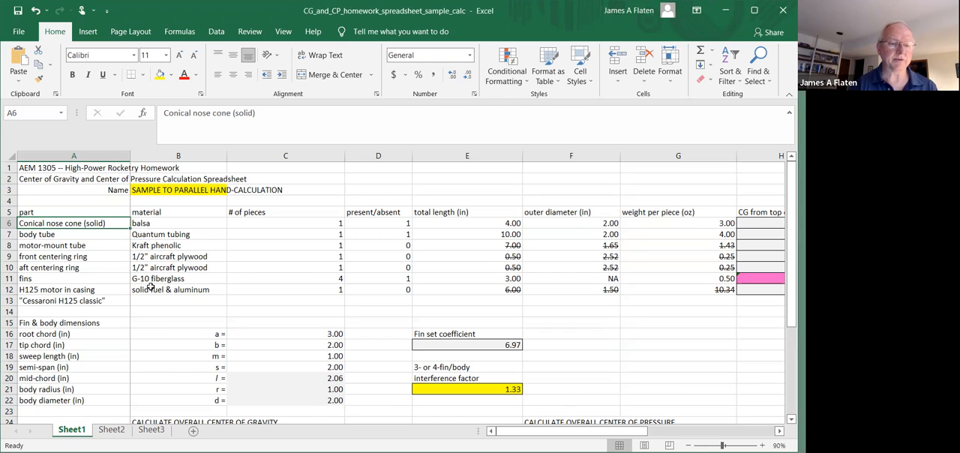
key(Down)
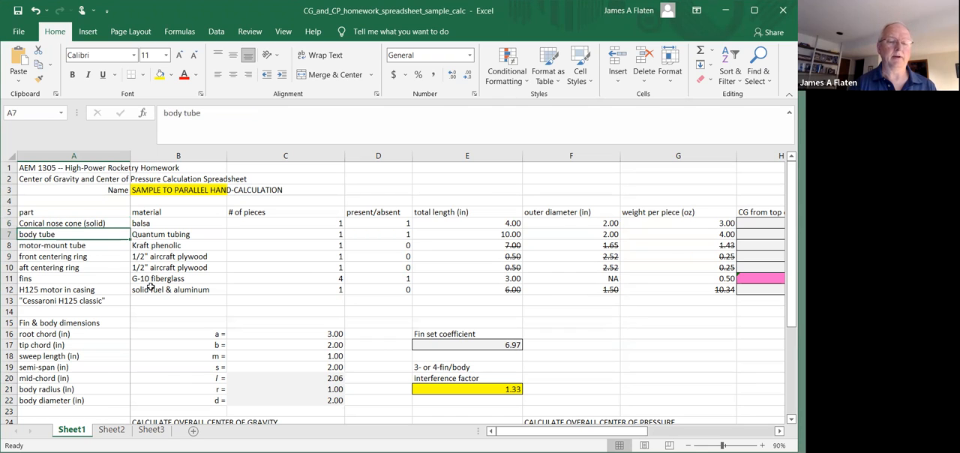
key(Down)
key(Down)
key(Down)
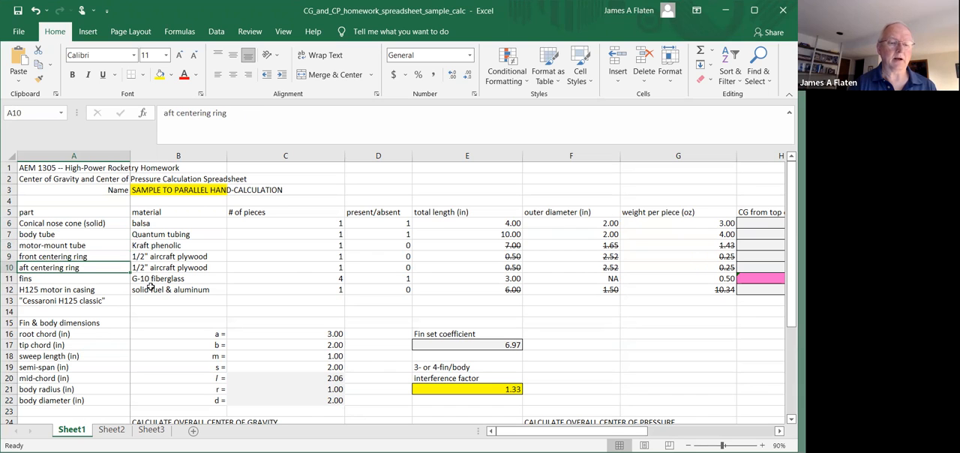
key(Down)
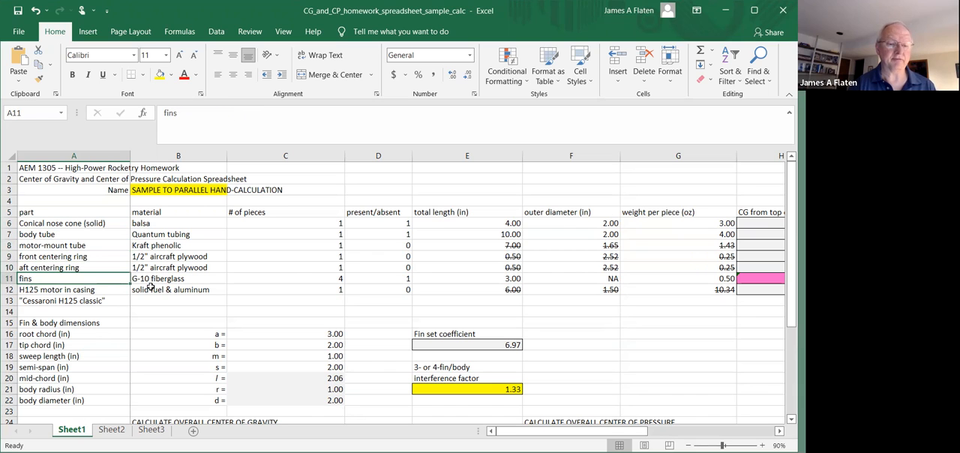
key(Down)
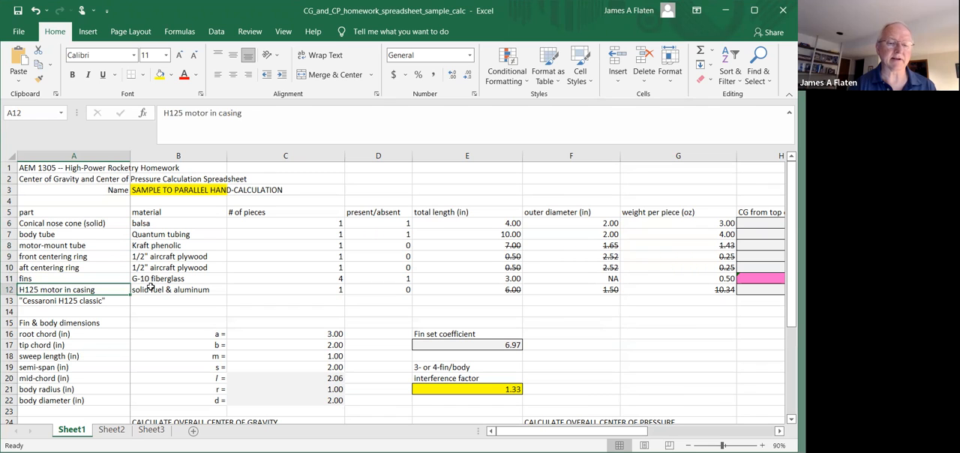
Check the number of pieces listed for the rocket parts in column C, including the fins in C11
key(Right)
key(Right)
key(Right)
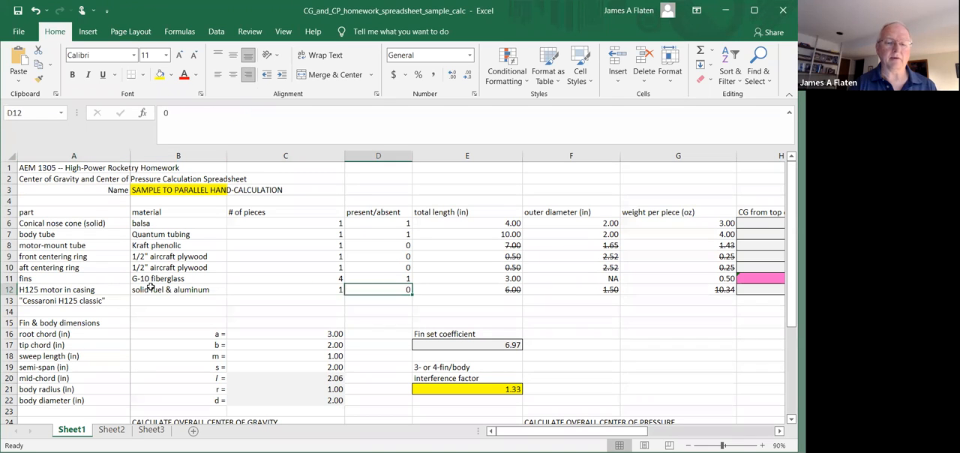
key(Up)
key(Left)
key(Up)
key(Up)
key(Up)
key(Up)
key(Up)
key(Down)
key(Down)
key(Down)
key(Down)
key(Down)
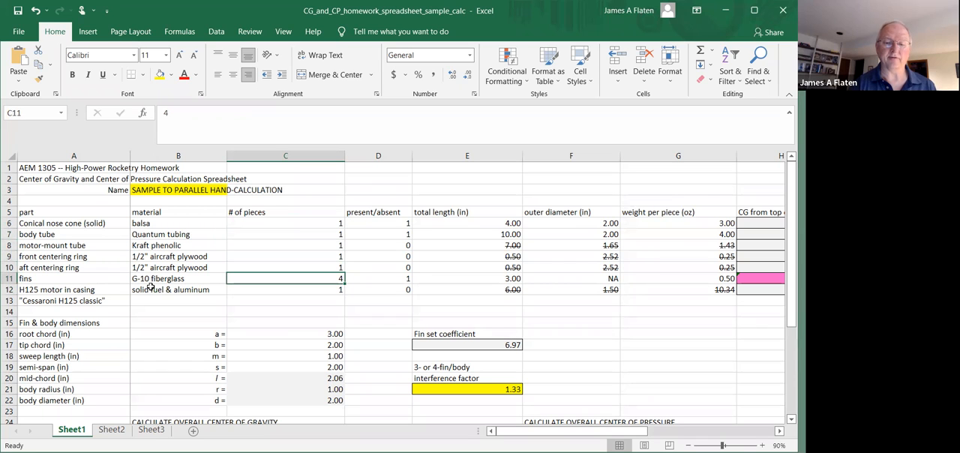
Check the present/absent flags in column D, from the nose cone to the H125 motor
key(Right)
key(Up)
key(Up)
key(Up)
key(Up)
key(Up)
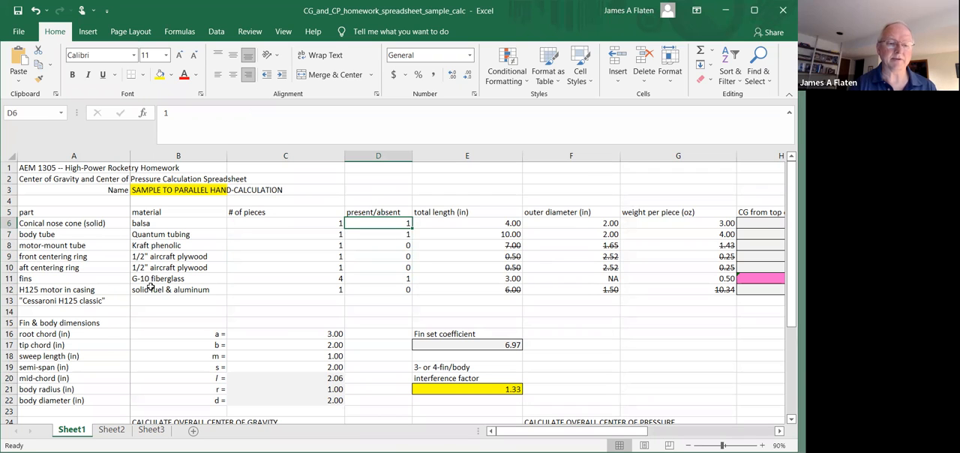
key(Down)
key(Down)
key(Down)
key(Down)
key(Down)
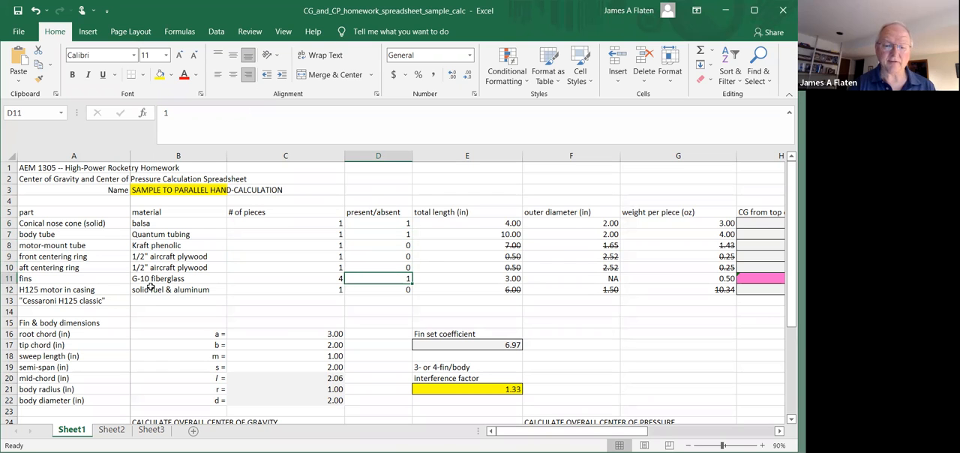
key(Left)
key(Right)
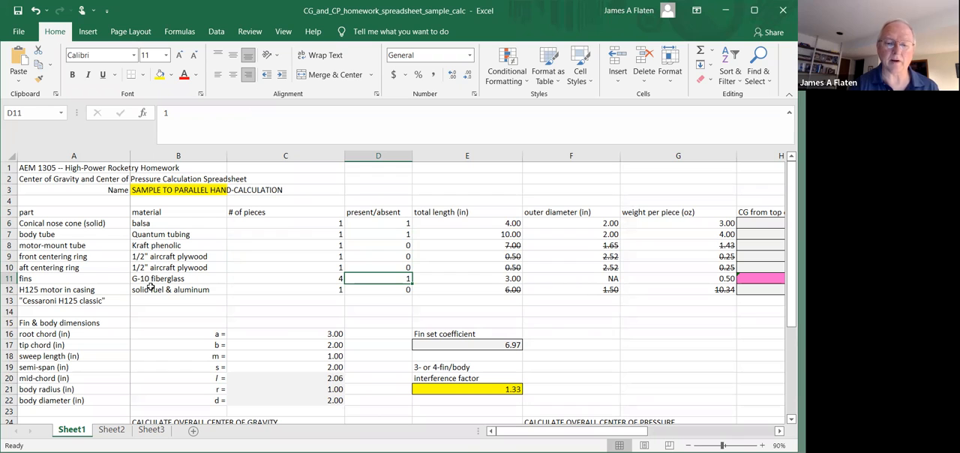
key(Down)
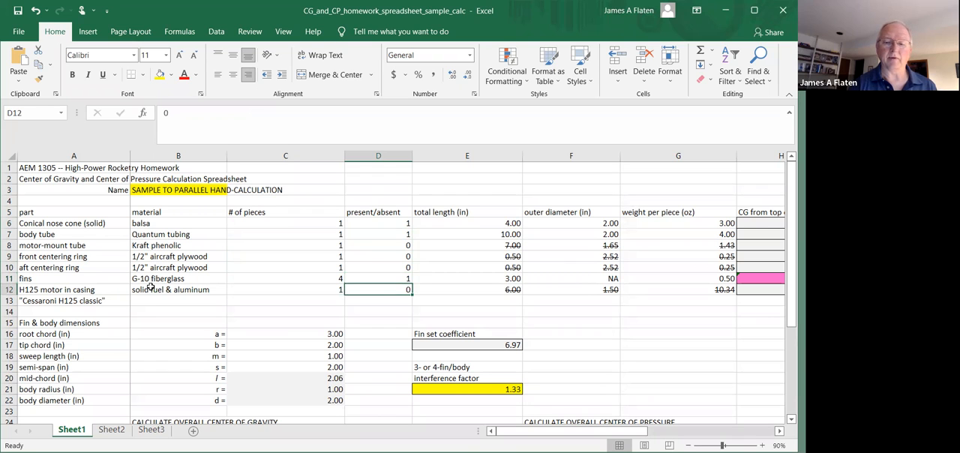
Examine the total lengths and outer diameters of the nose cone and body tube, and the total length of the fins
key(Right)
key(Up)
key(Up)
key(Up)
key(Up)
key(Up)
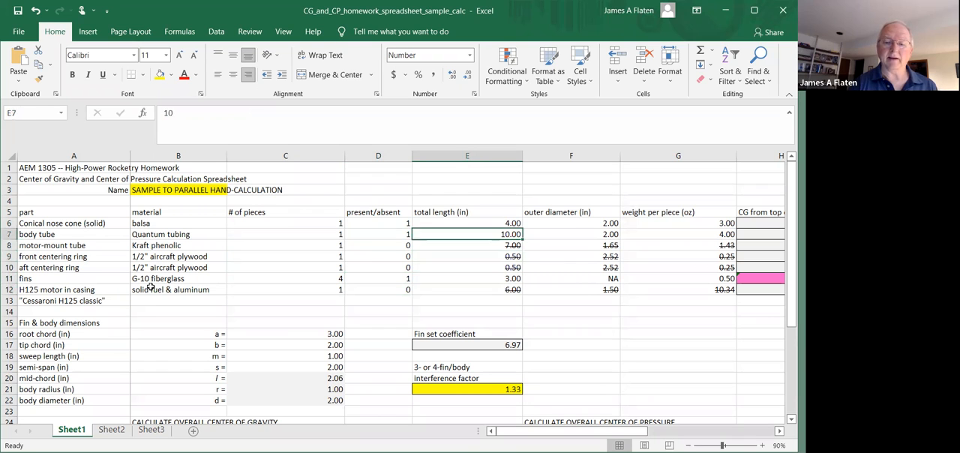
key(Up)
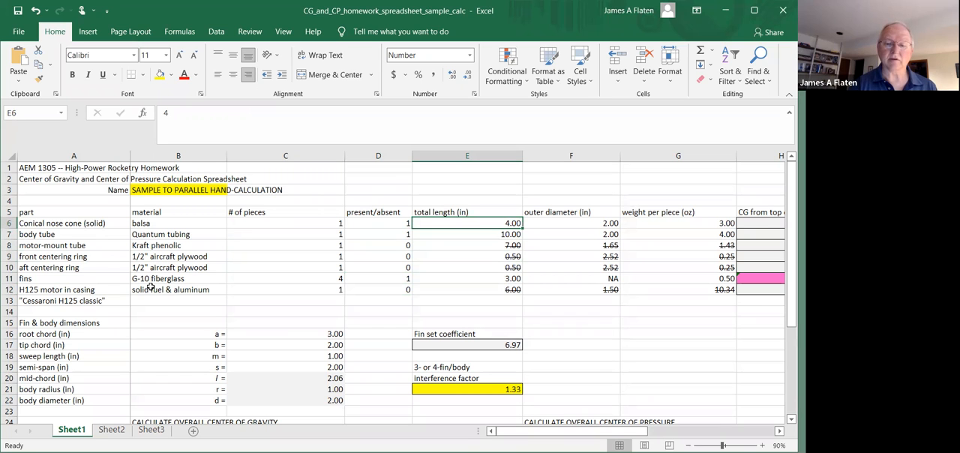
key(Right)
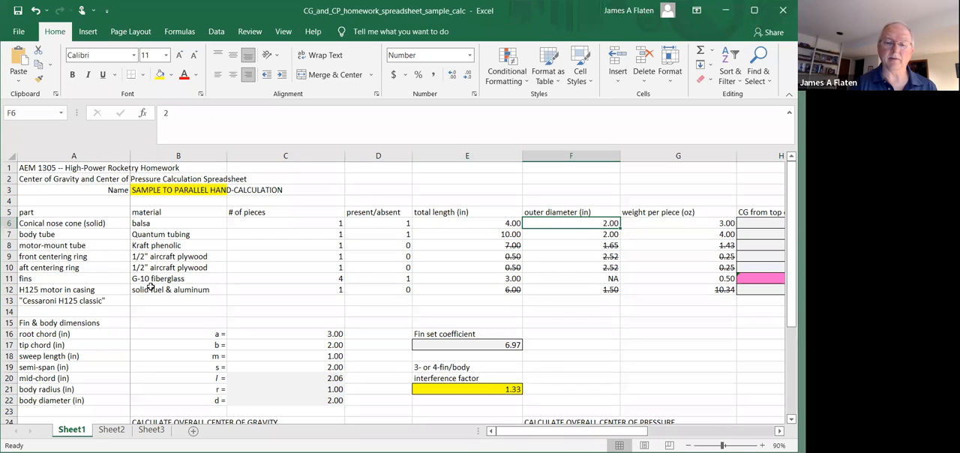
key(Down)
key(Left)
key(Right)
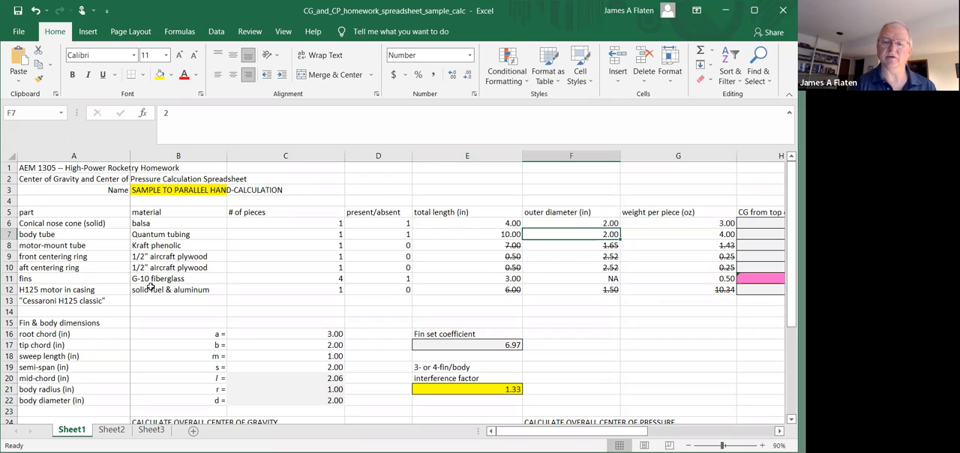
key(Left)
key(Down)
key(Down)
key(Down)
key(Down)
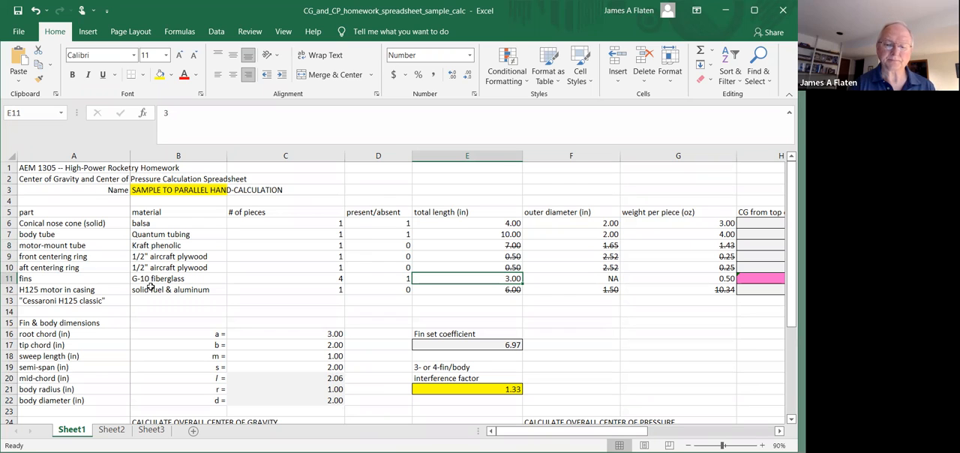
Review the fin dimensions in column C, from the root chord in C16 to the mid-chord in C20
key(Down)
key(Down)
key(Down)
key(Down)
key(Left)
key(Left)
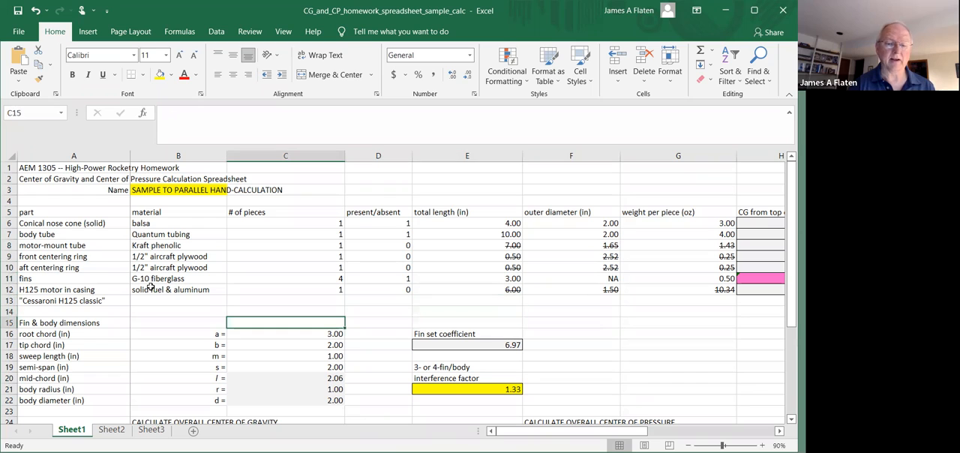
key(Down)
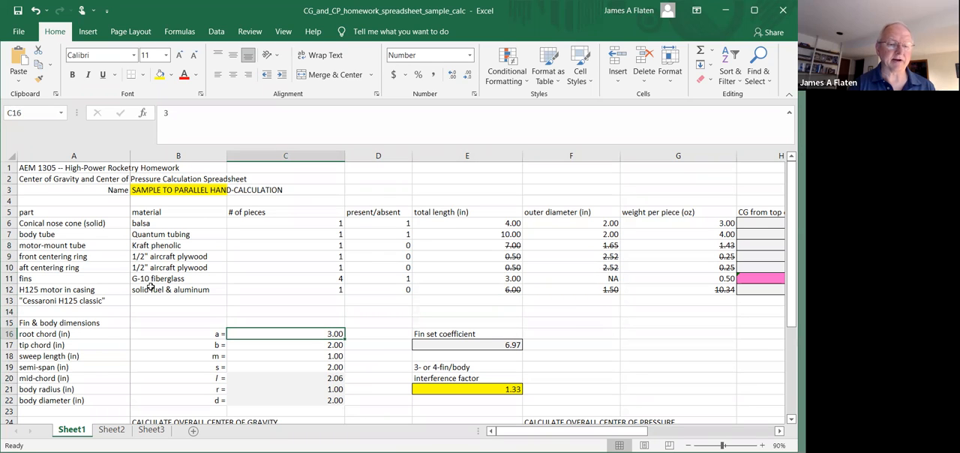
key(Down)
key(Down)
key(Down)
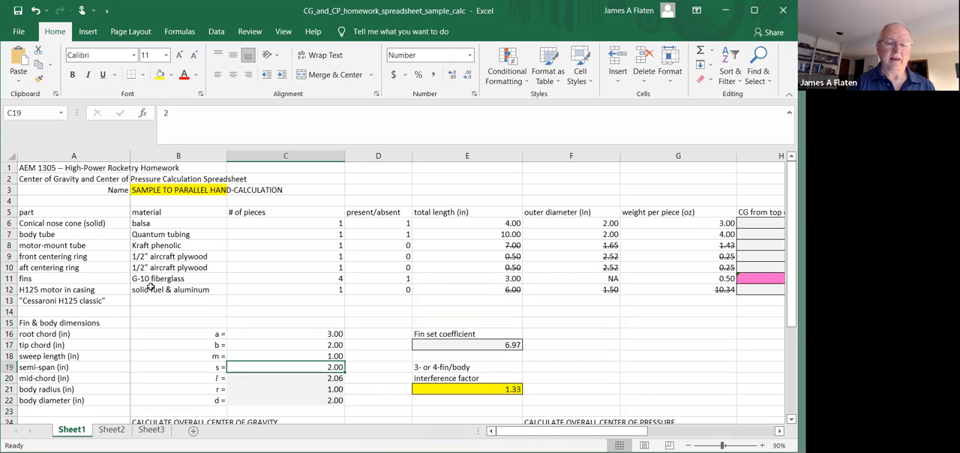
key(Down)
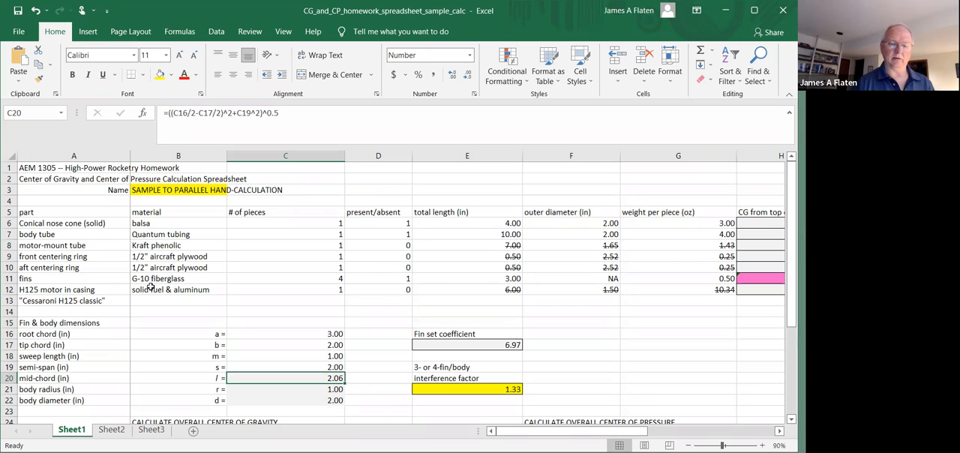
Examine the mid-chord formula in C20 along with the root chord, tip chord and semi-span cells it references
key(Up)
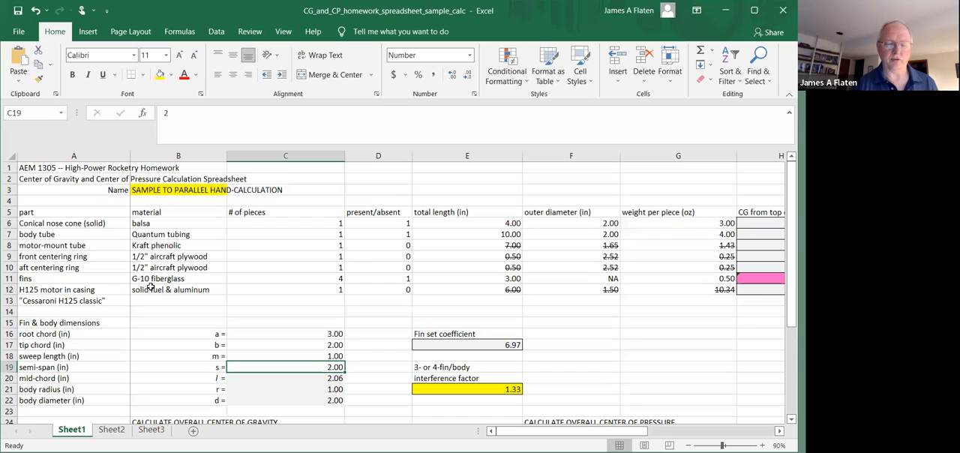
key(Up)
key(Up)
key(Up)
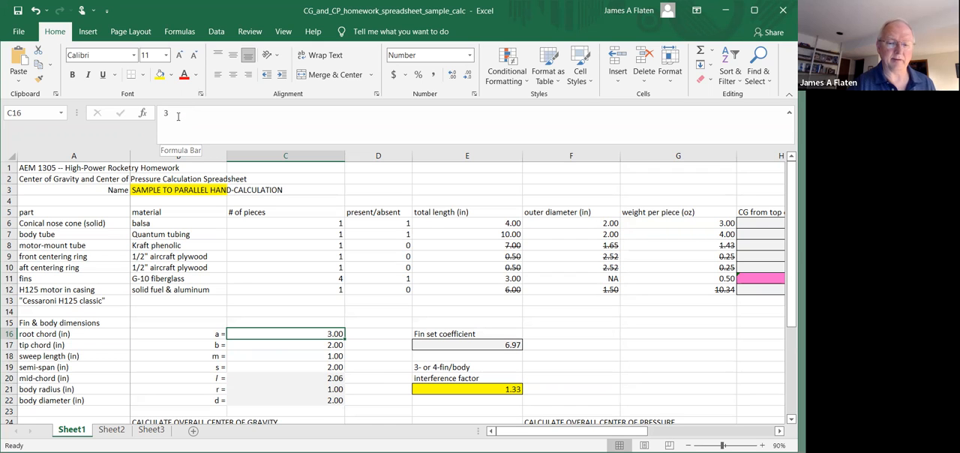
key(Down)
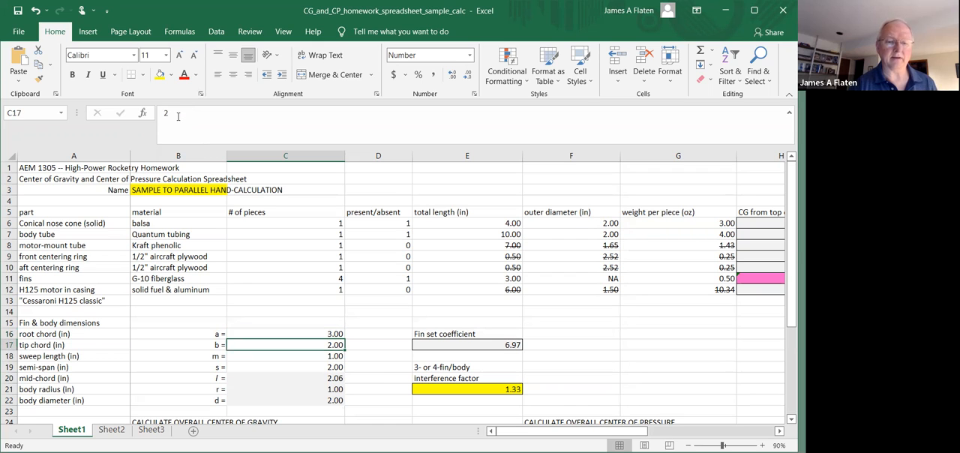
key(Down)
key(Down)
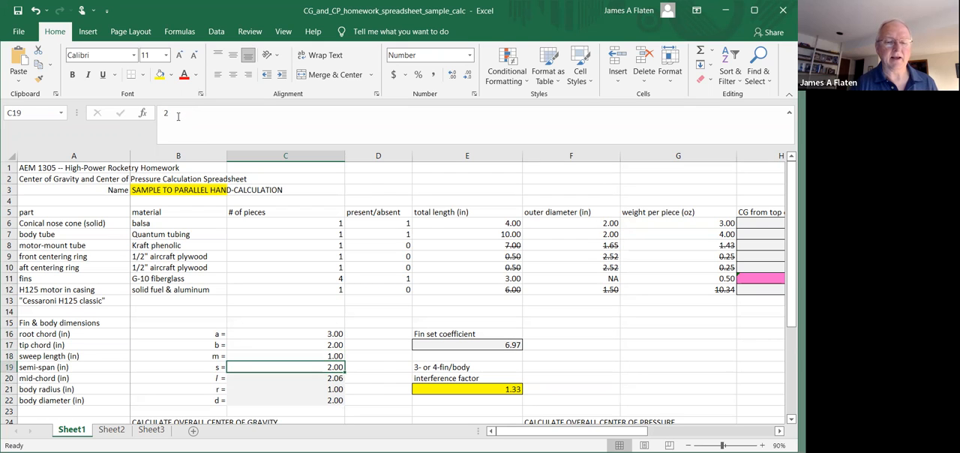
key(Down)
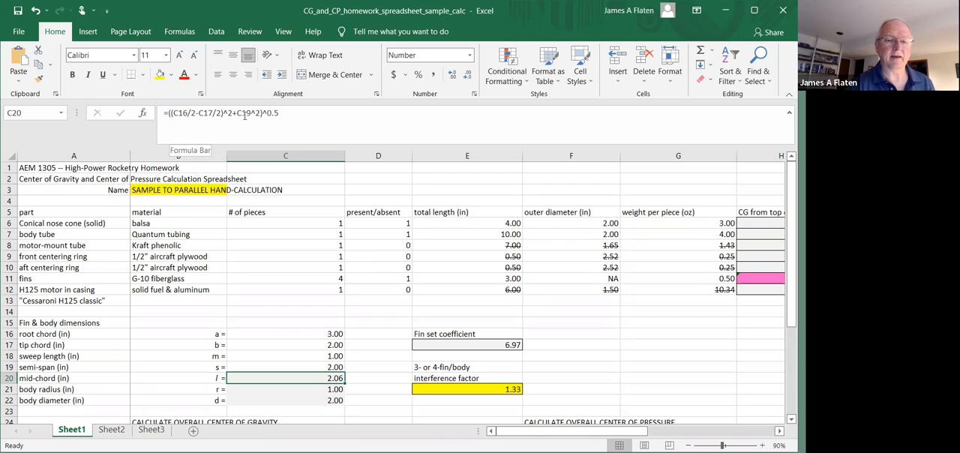
click(287, 112)
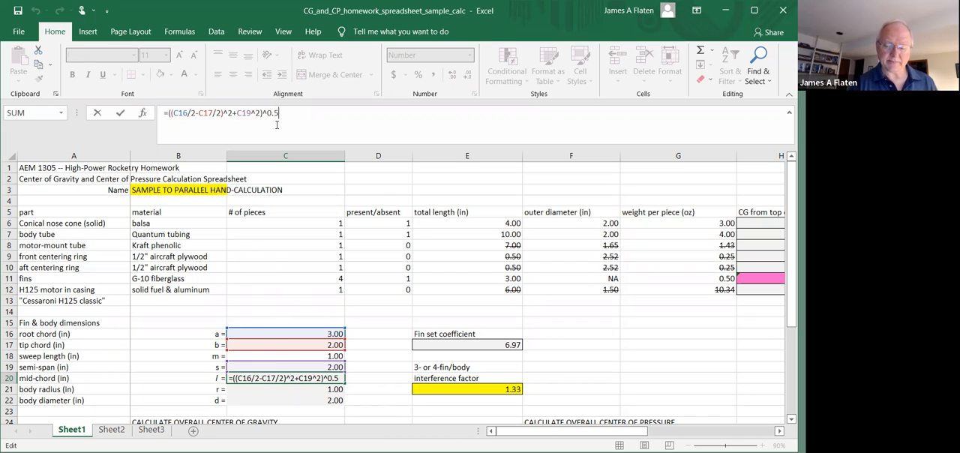
key(Return)
key(Up)
key(Up)
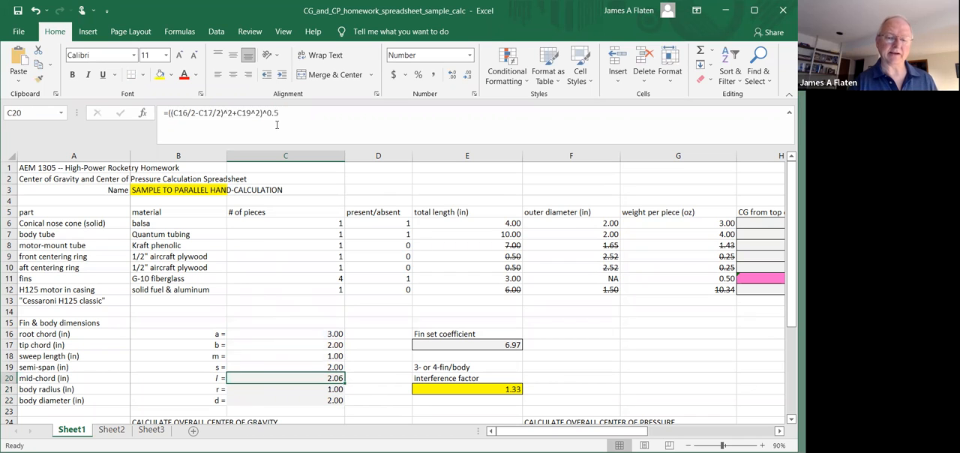
Inspect the body radius formula in C21 and the body diameter formula in C22, tracing the cell they reference
key(Up)
key(Up)
key(Up)
key(Down)
key(Down)
key(Down)
key(Down)
key(Down)
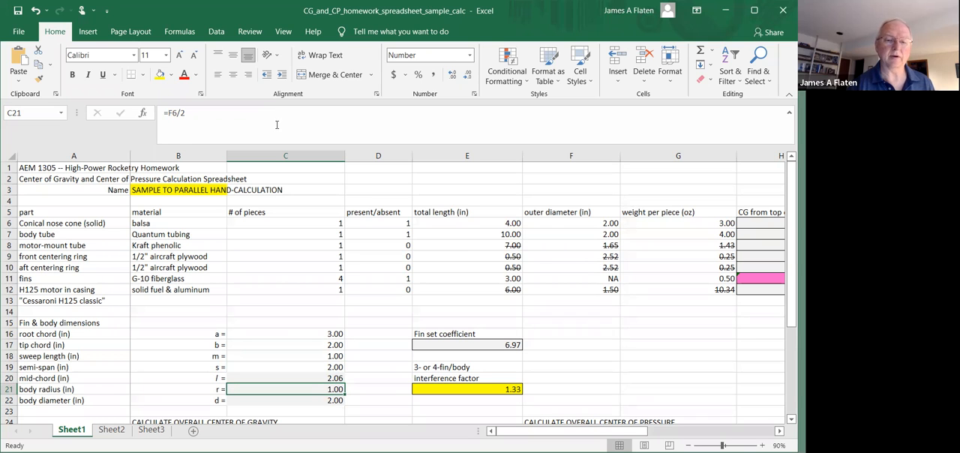
click(273, 113)
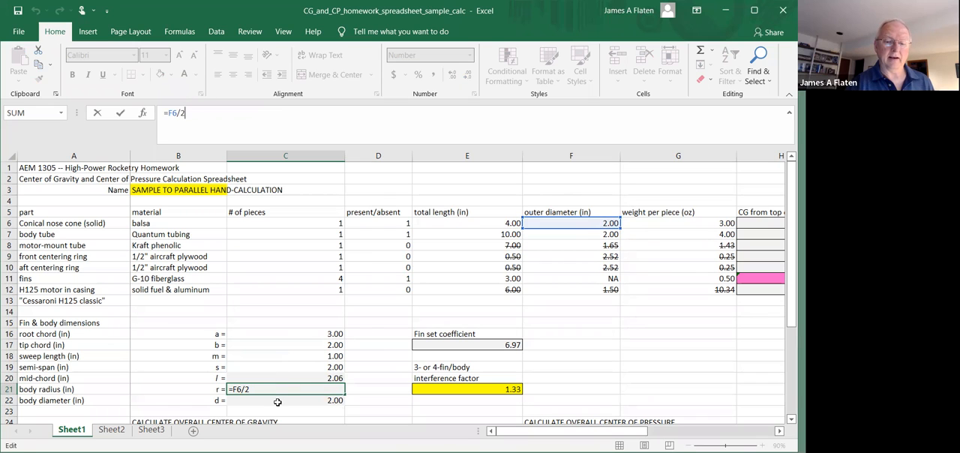
key(Return)
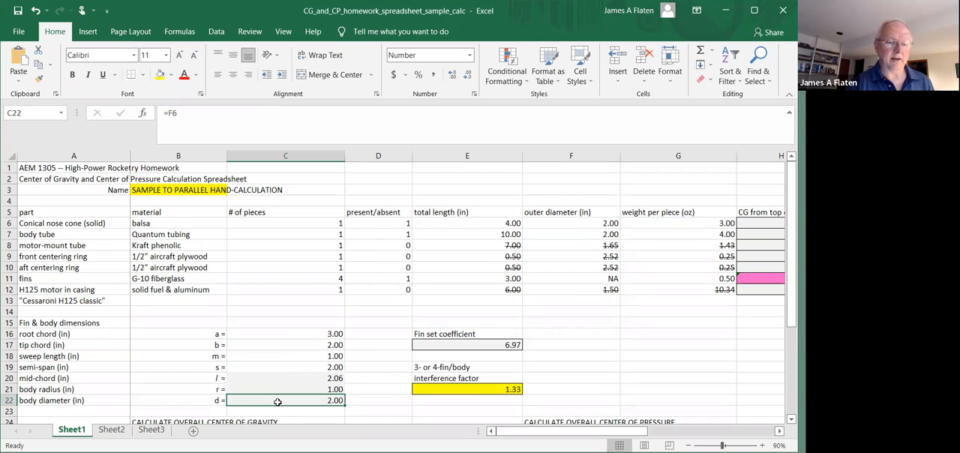
click(209, 114)
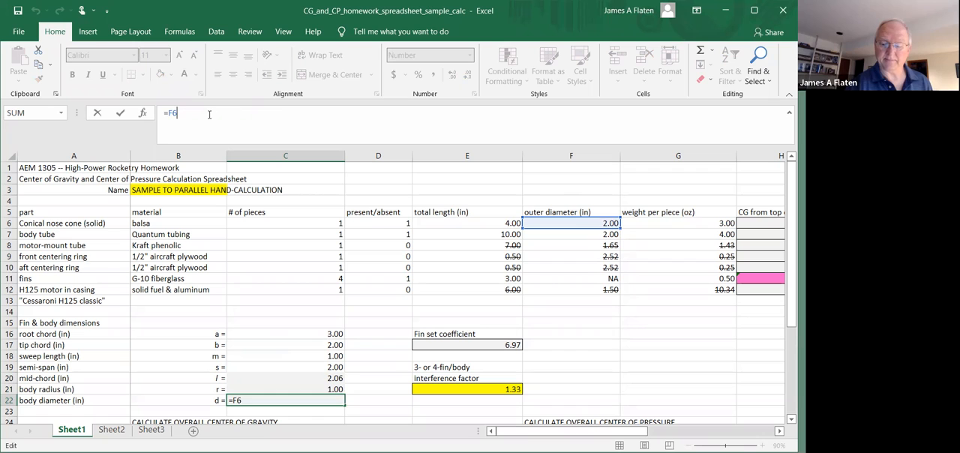
key(Return)
Recheck the manually entered fin dimensions from the root chord to the semi-span in C16:C19
key(Up)
key(Up)
key(Up)
key(Up)
key(Up)
key(Up)
key(Up)
key(Down)
key(Down)
key(Down)
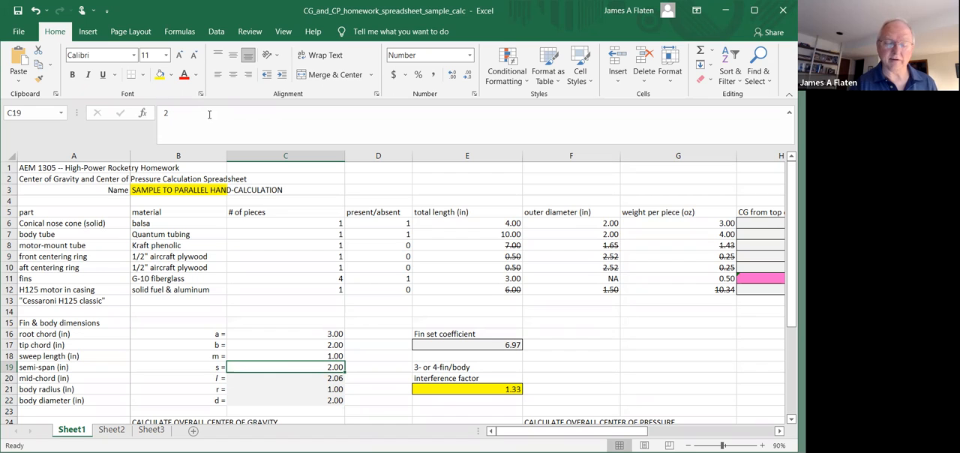
key(Up)
key(Up)
key(Up)
key(Up)
key(Up)
key(Up)
key(Up)
key(Up)
key(Up)
key(Up)
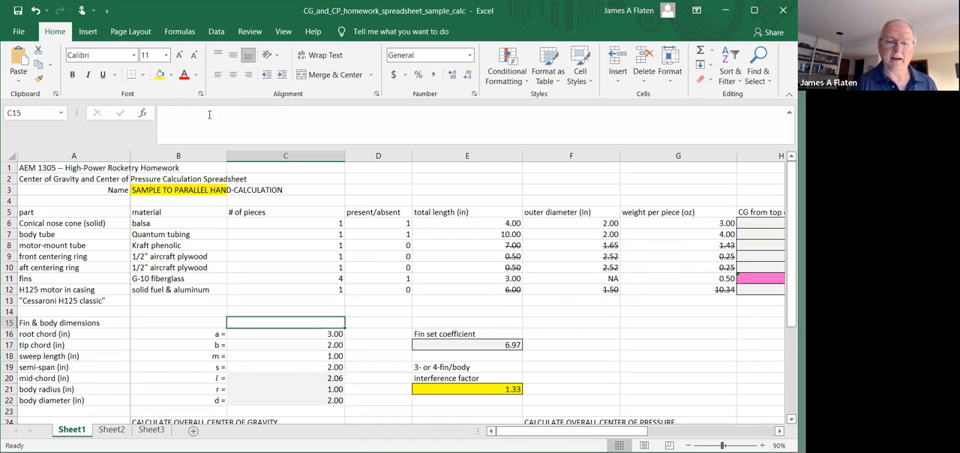
Go to the nose cone's weight per piece in G6
key(Up)
key(Up)
key(Up)
key(Right)
key(Right)
key(Right)
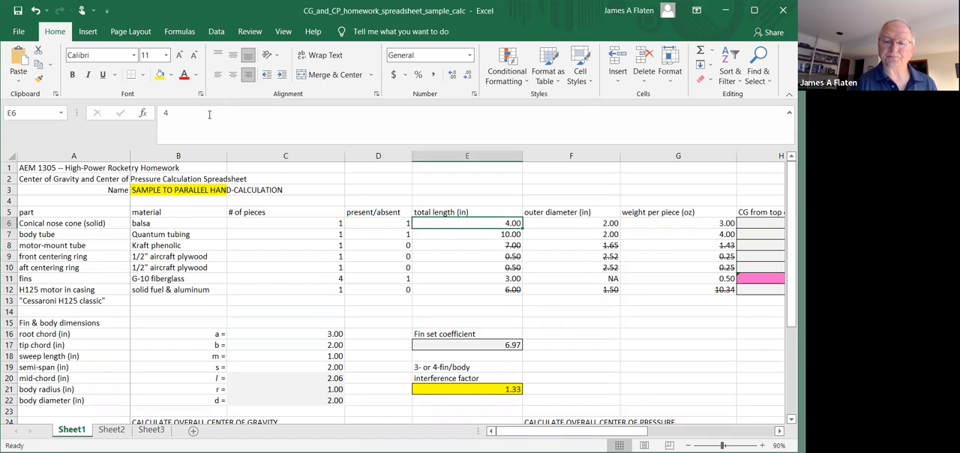
key(Right)
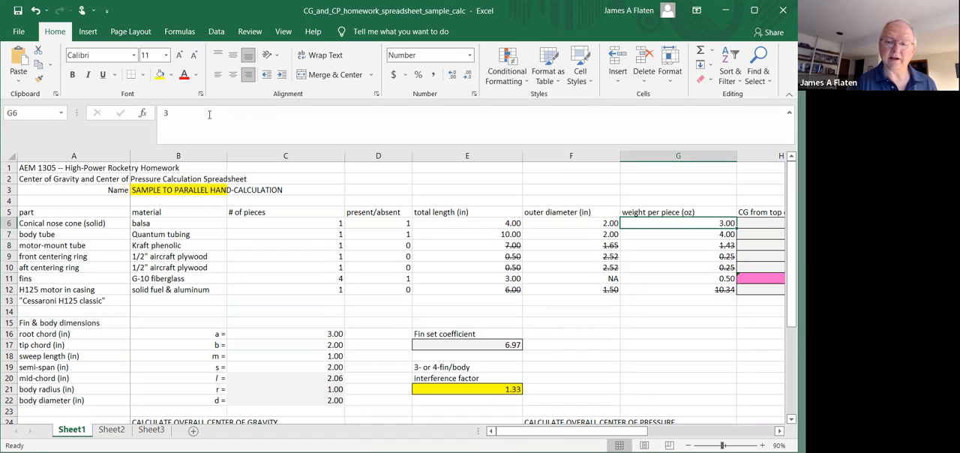
Check the weight per piece of each part down to the fins in G11
key(Down)
key(Down)
key(Down)
key(Down)
key(Down)
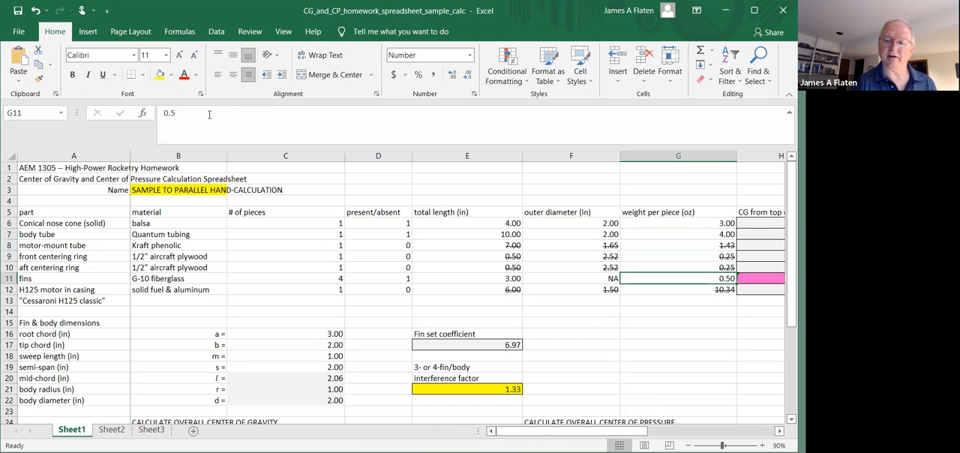
Look over the CG, CP and distance-from-nose columns across to the nose cone's CP station in L6
key(Right)
key(Right)
key(Right)
key(Right)
key(Right)
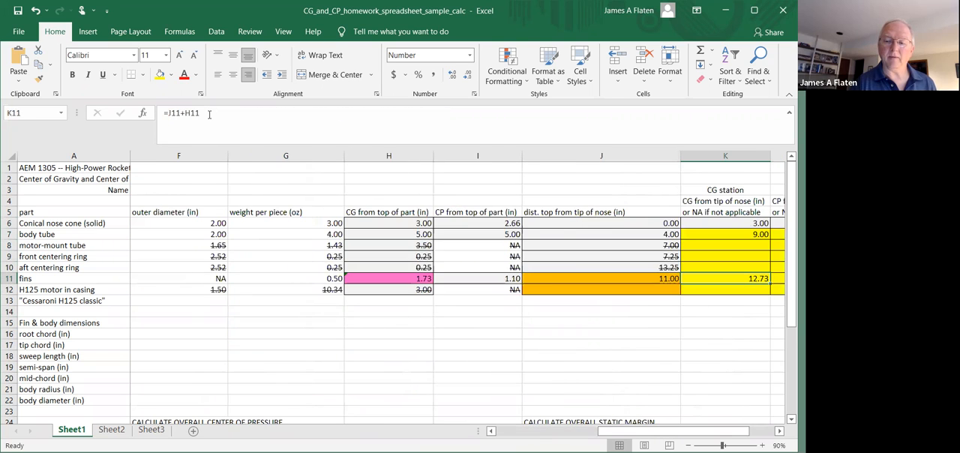
key(Up)
key(Up)
key(Up)
key(Up)
key(Up)
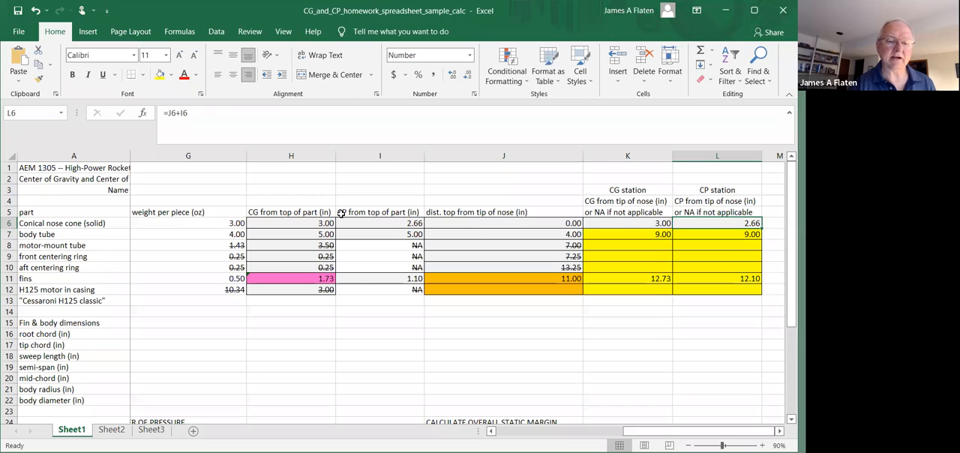
Inspect the body tube's CG formula in H7, tracing the total length cell it references
click(287, 234)
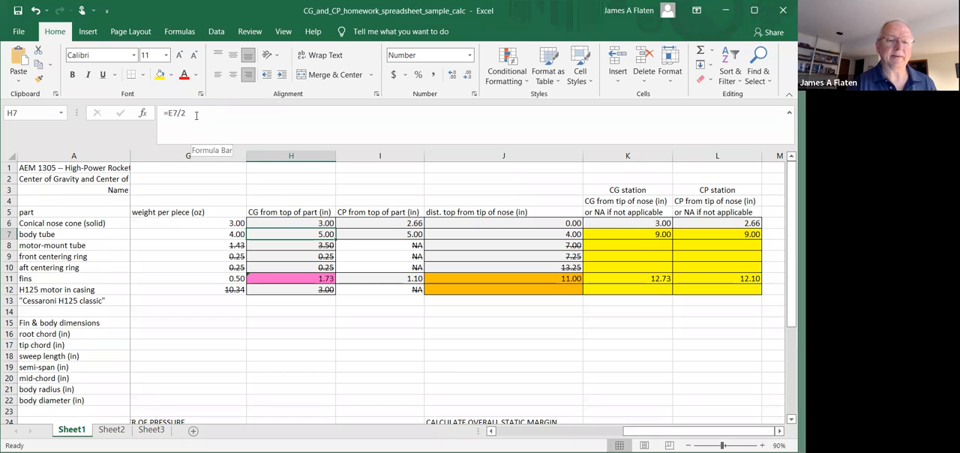
click(233, 111)
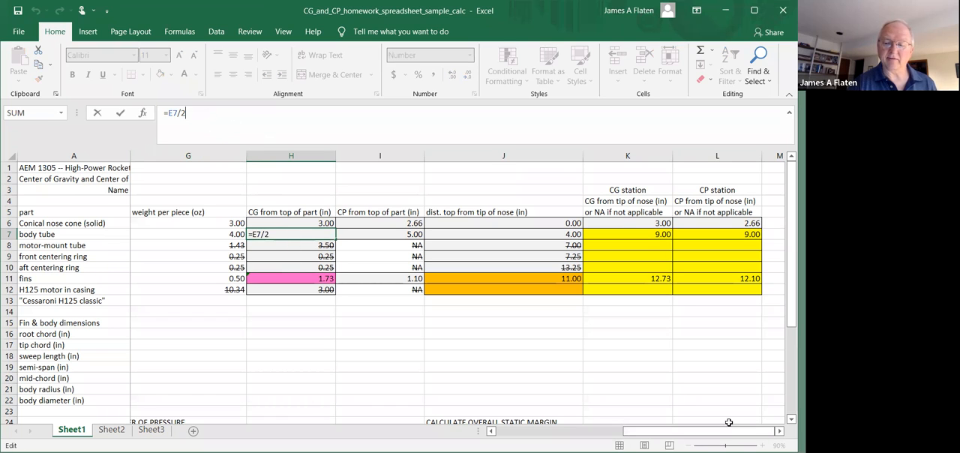
drag(730, 434, 677, 435)
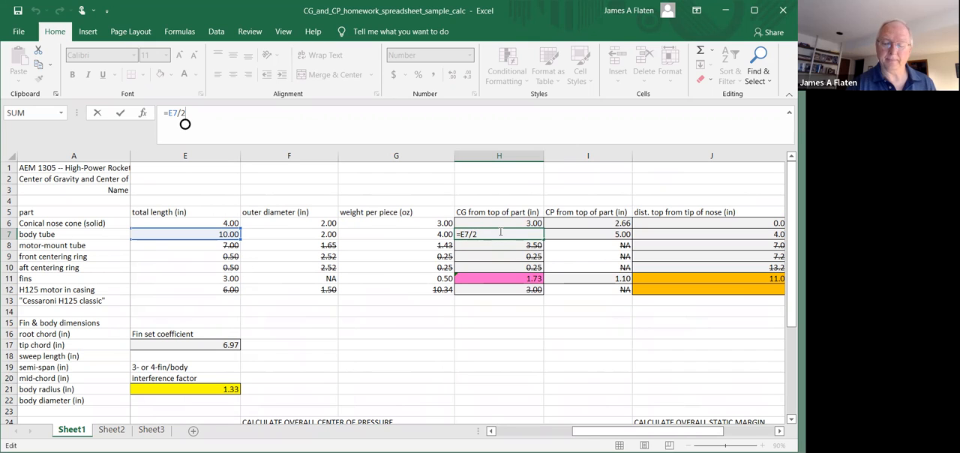
key(ctrl+Return)
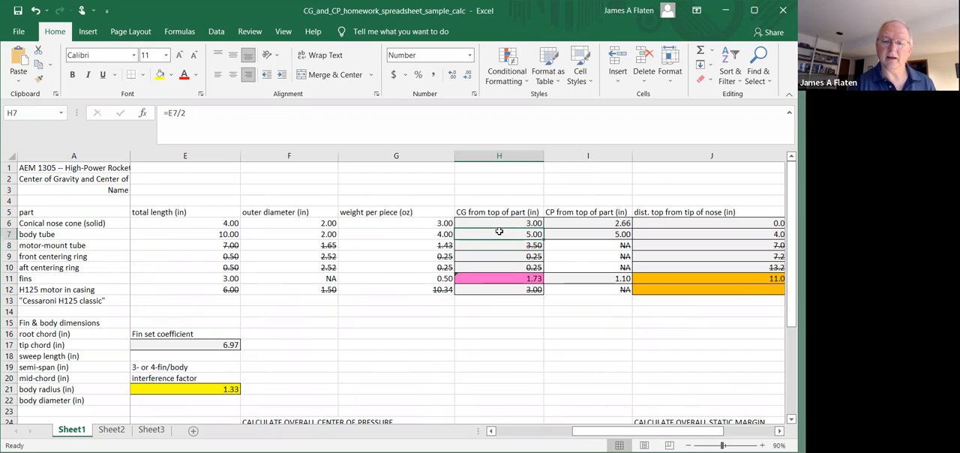
Inspect the body tube's CP formula in I7 and its distance-from-nose formula in J7, tracing the J7 reference
key(Right)
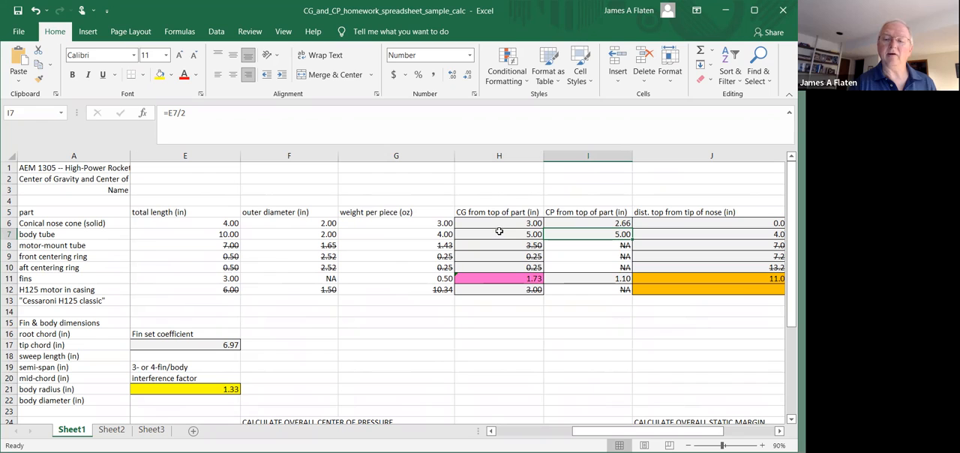
key(Right)
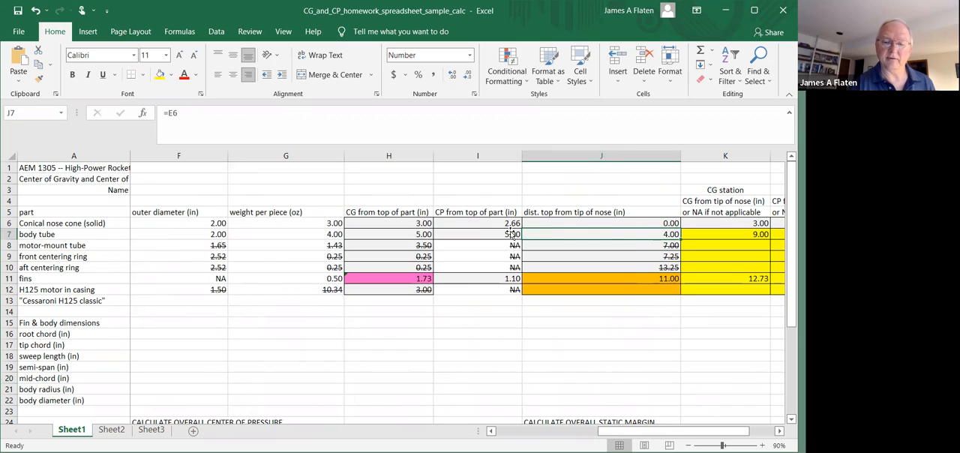
click(284, 110)
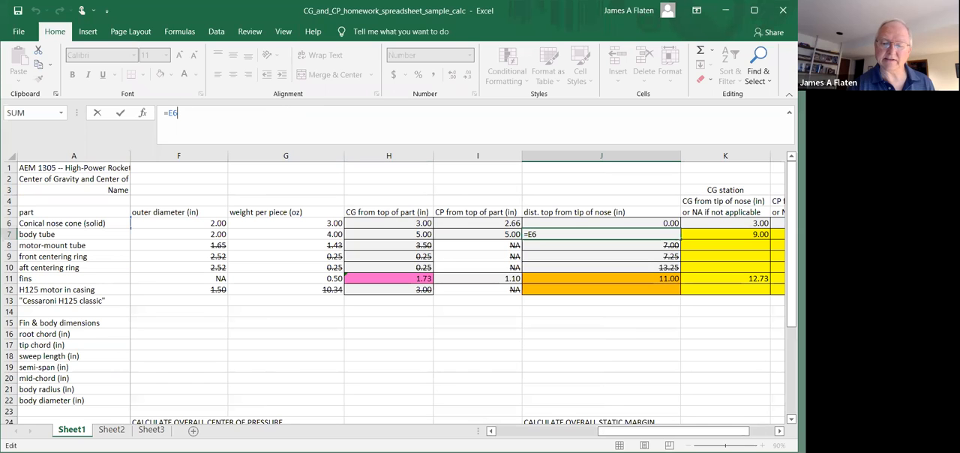
drag(618, 431, 569, 432)
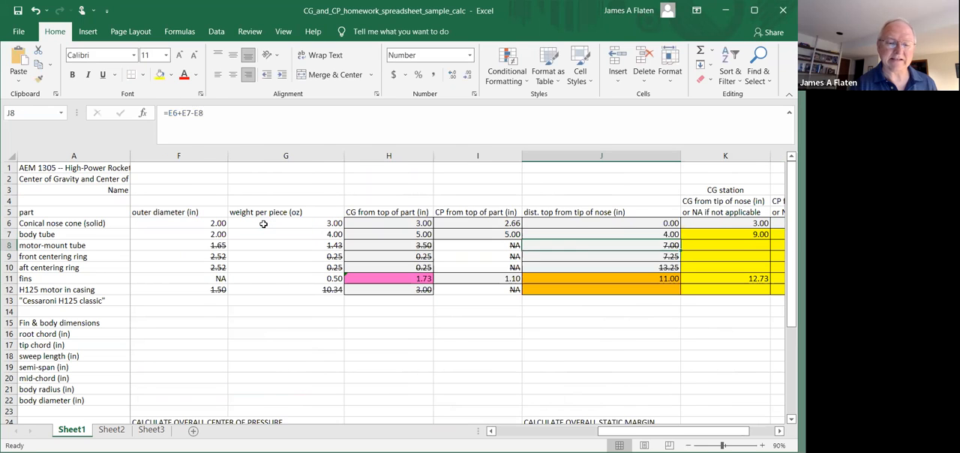
key(Up)
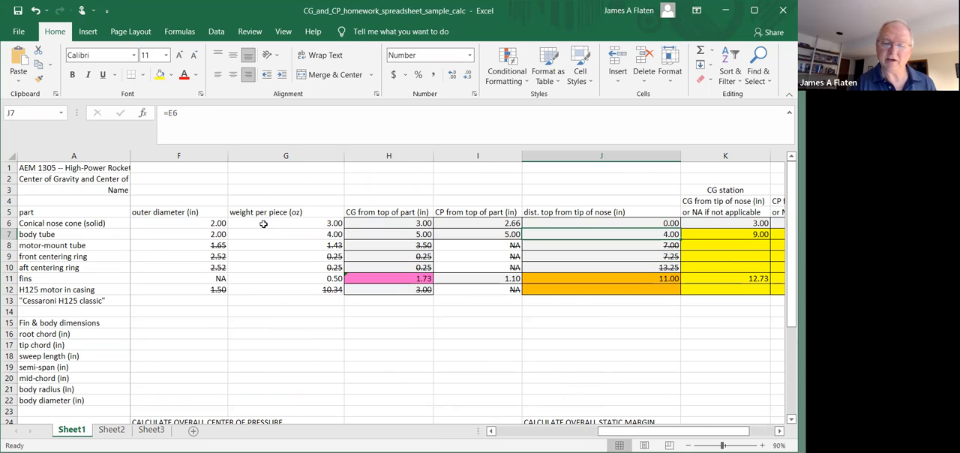
Set the conical nose cone's total length in E6 to 2.55 inches
key(Left)
key(Left)
key(Left)
key(Left)
key(Left)
key(Left)
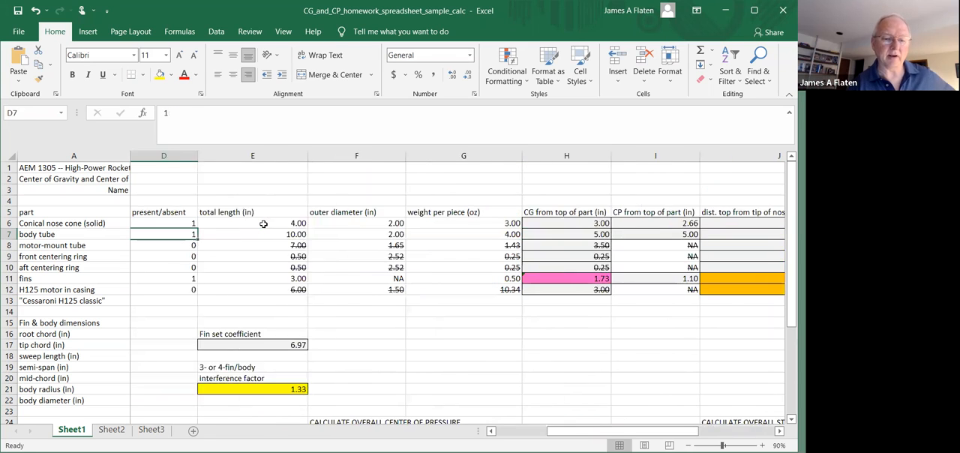
key(Right)
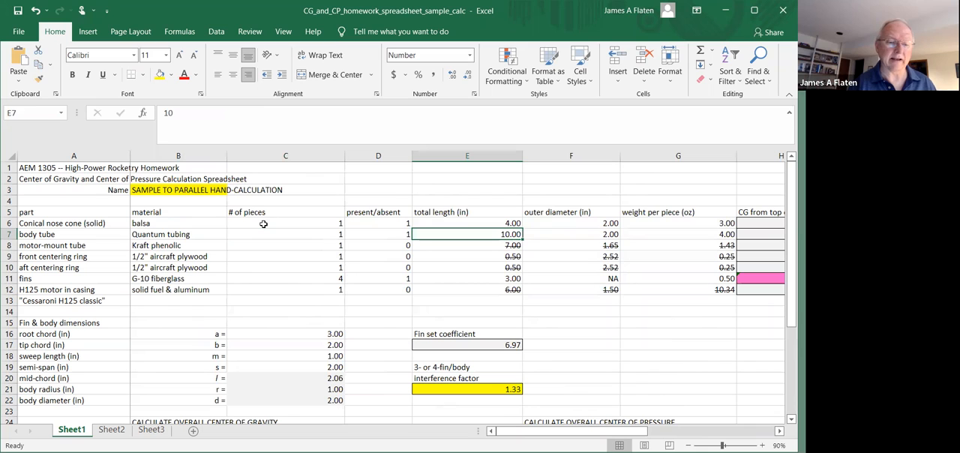
key(Up)
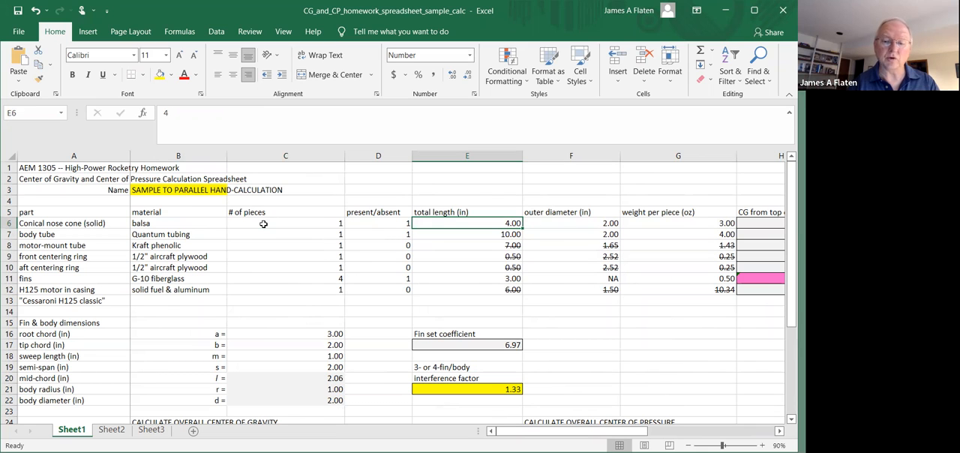
text(2)
text(55)
key(BackSpace)
key(BackSpace)
text(.5)
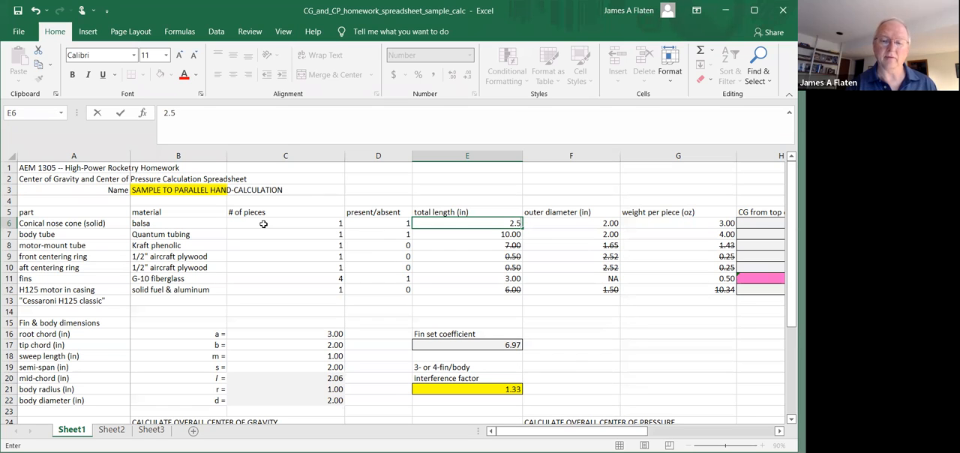
text(5)
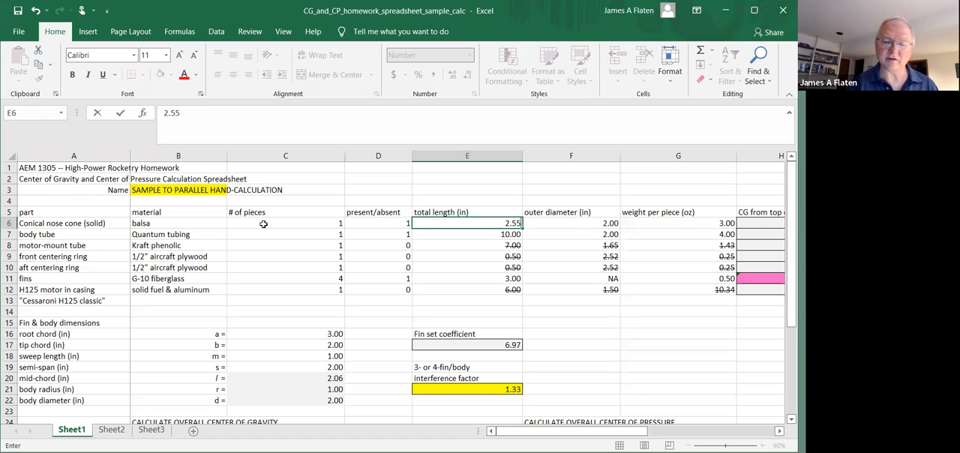
key(Return)
Examine how the new nose cone length affects the body tube's distance from the nose tip in J7
key(Right)
key(Right)
key(Right)
key(Right)
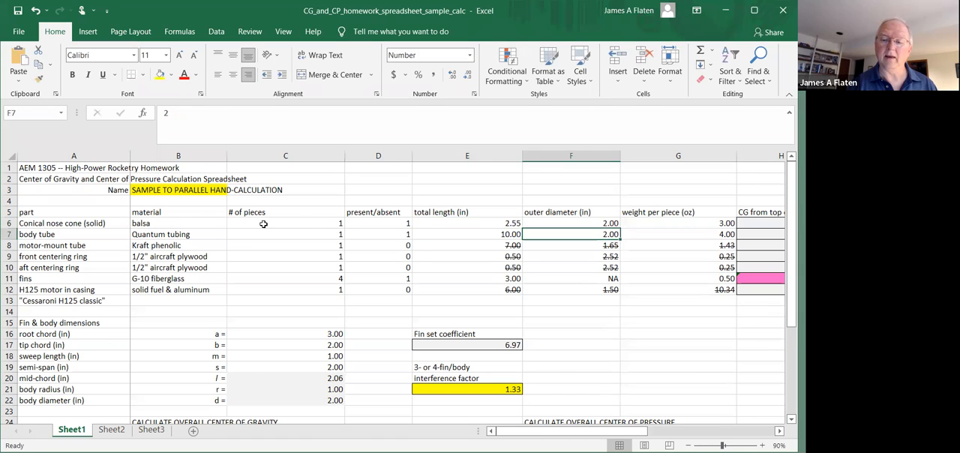
key(Right)
key(Right)
key(Right)
key(Left)
key(Left)
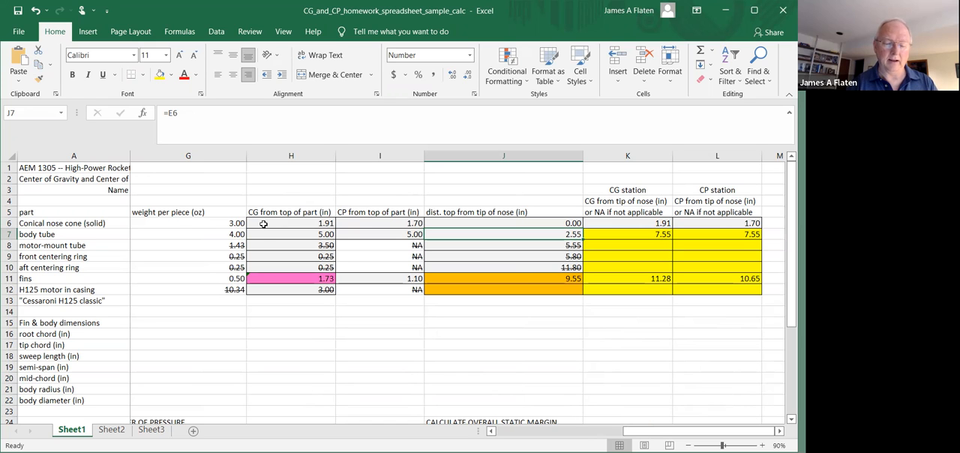
Undo the change to the nose cone's total length
key(Left)
key(Left)
key(Left)
key(Left)
key(Left)
key(Left)
key(Left)
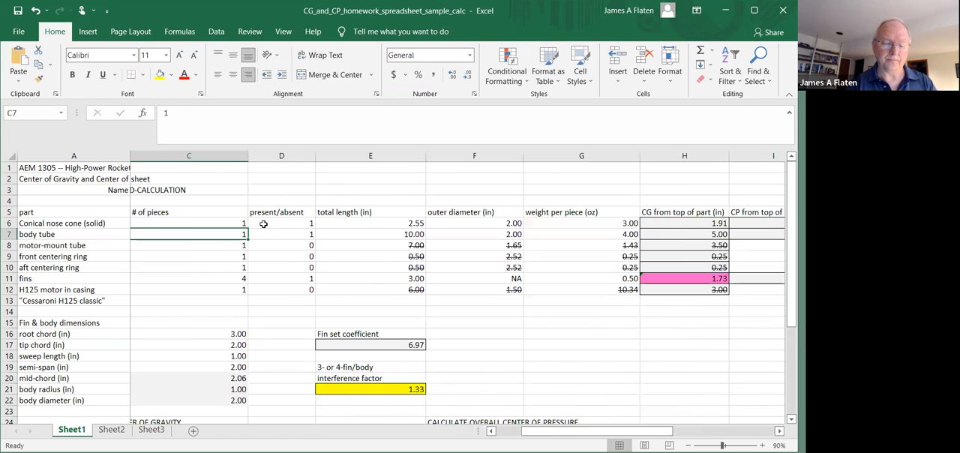
key(ctrl+z)
key(Down)
key(Up)
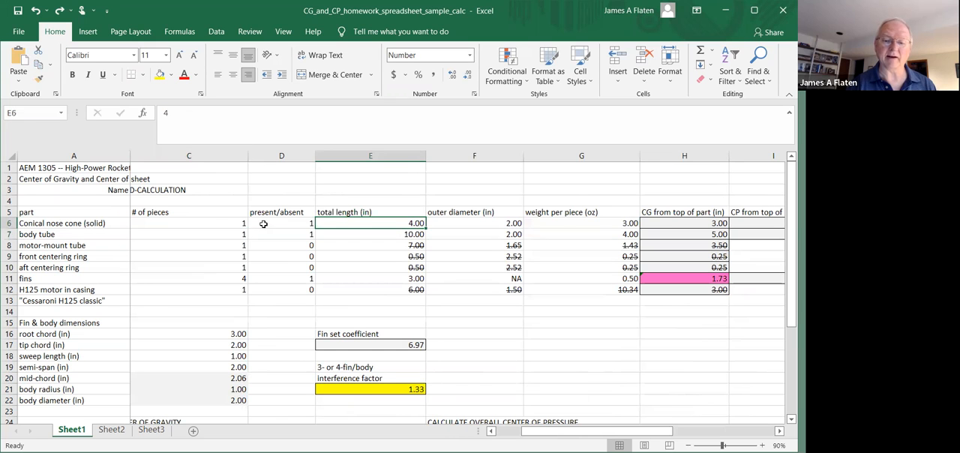
Inspect the body tube's CG station formula in K7, tracing the distance and CG cells it references
key(Right)
key(Right)
key(Right)
key(Right)
key(Right)
key(Right)
key(Right)
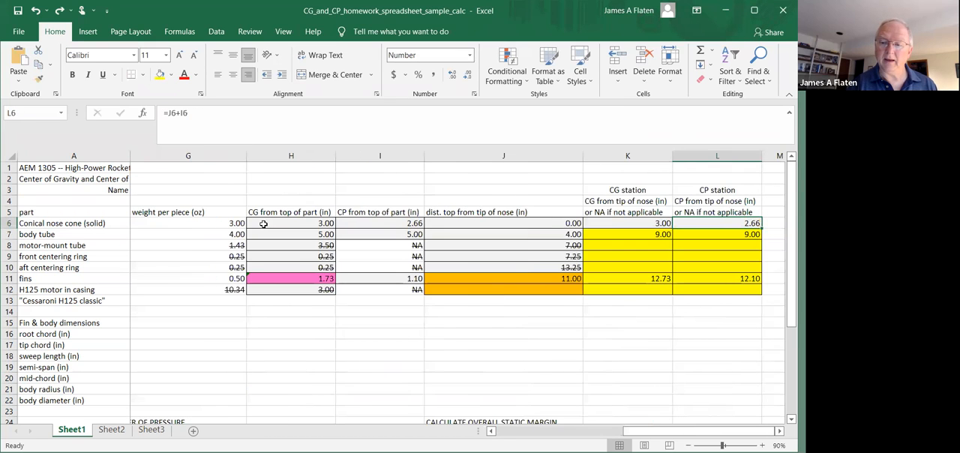
key(Right)
key(Left)
key(Left)
key(Down)
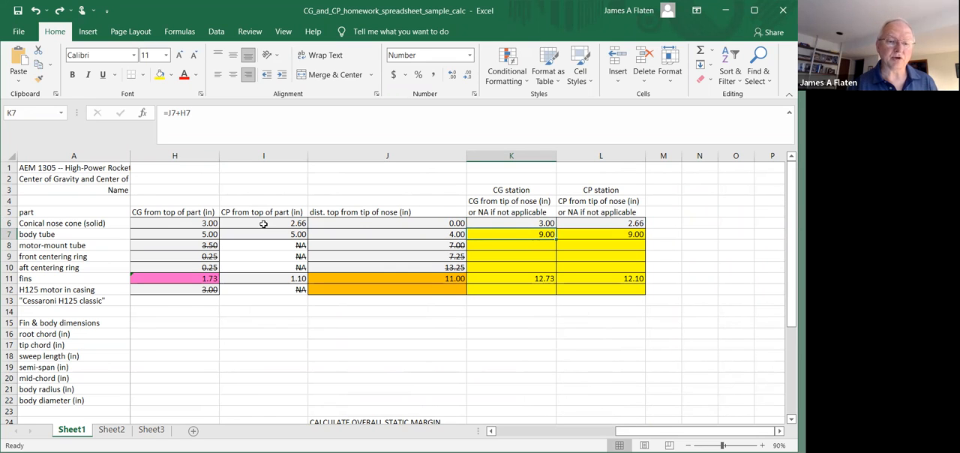
click(195, 111)
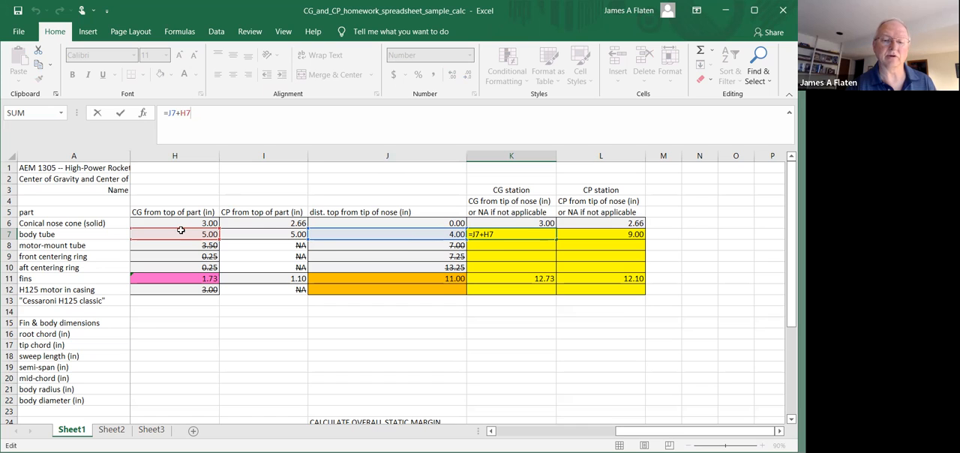
key(Return)
click(499, 232)
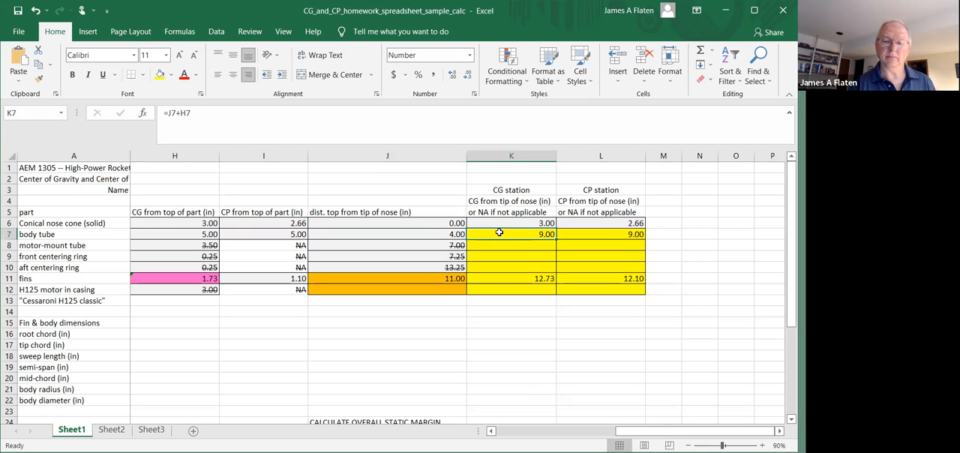
Inspect the body tube's CP station formula in L7, tracing the distance and CP cells it references
key(Right)
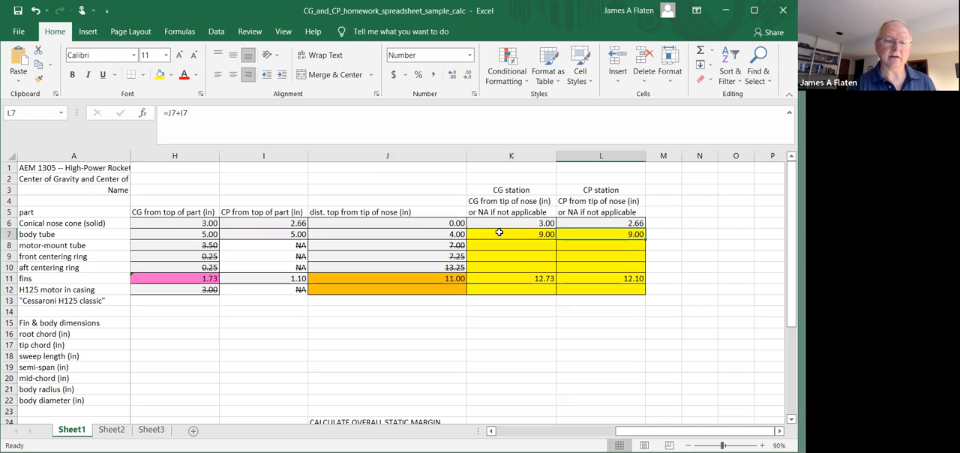
click(337, 111)
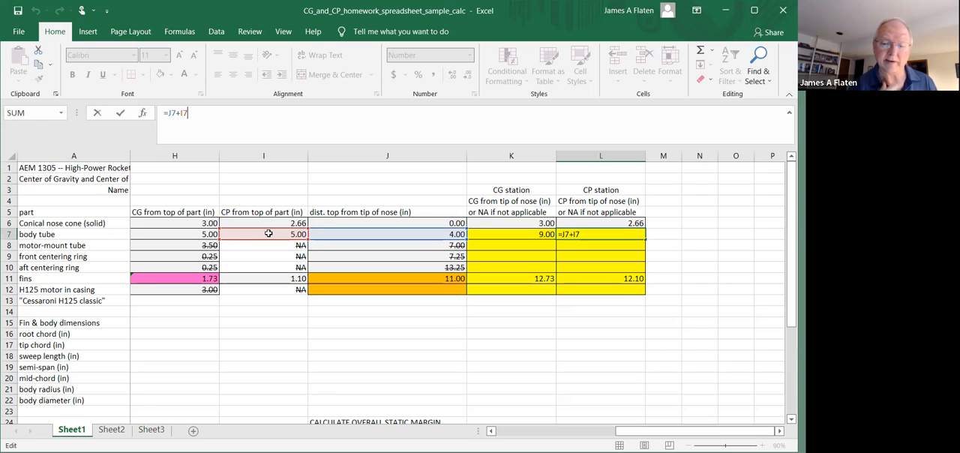
key(Return)
Compare the nose cone's station formulas in K6 and L6 with the body tube's in L7 and K7
key(Up)
key(Up)
key(Left)
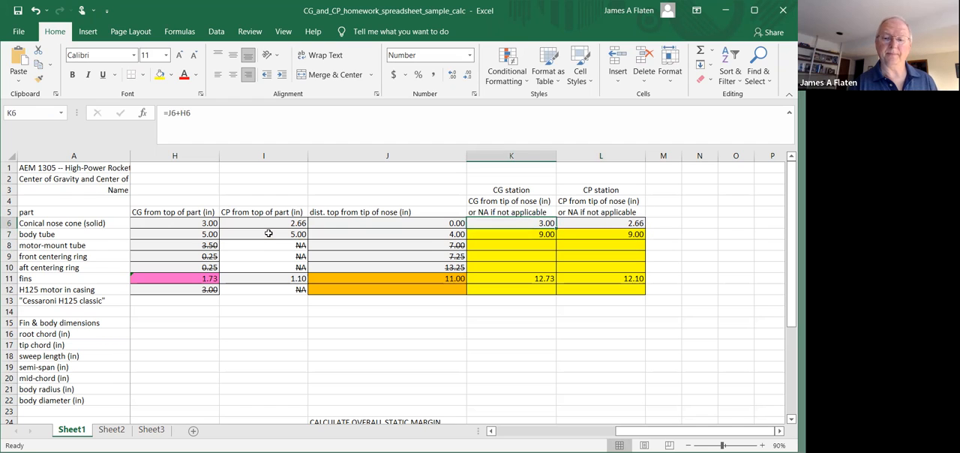
key(Right)
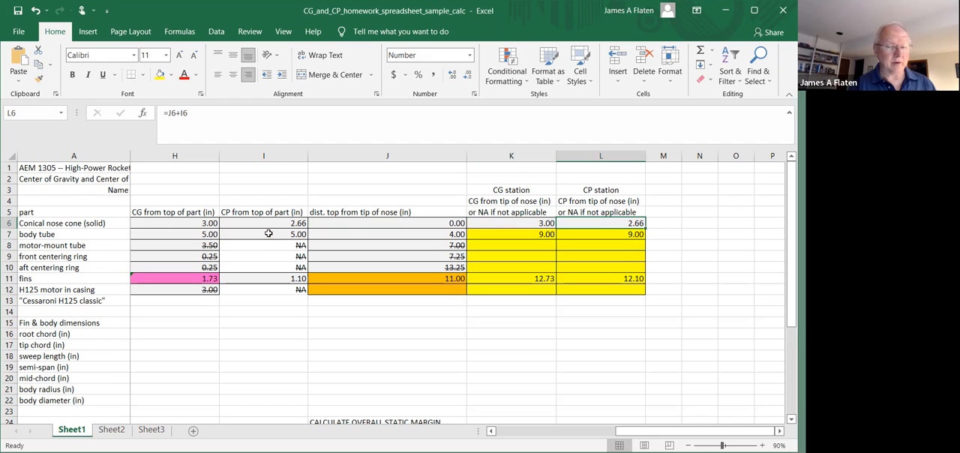
key(Down)
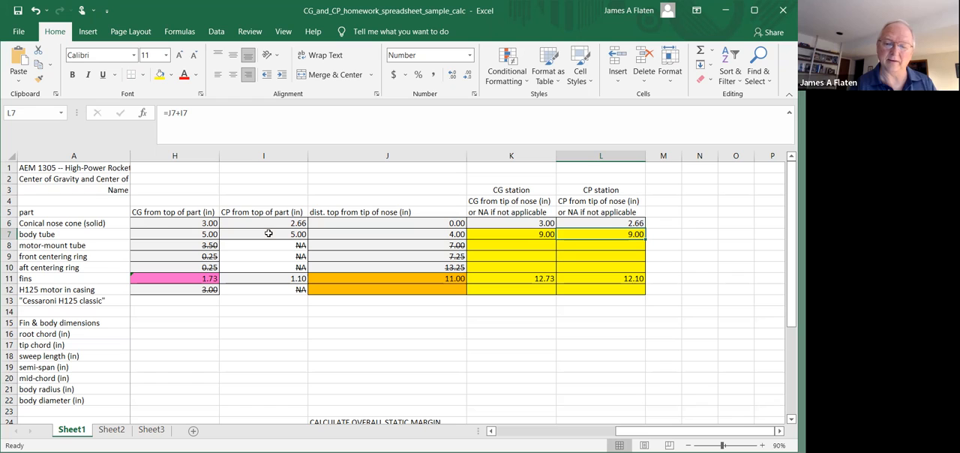
key(Left)
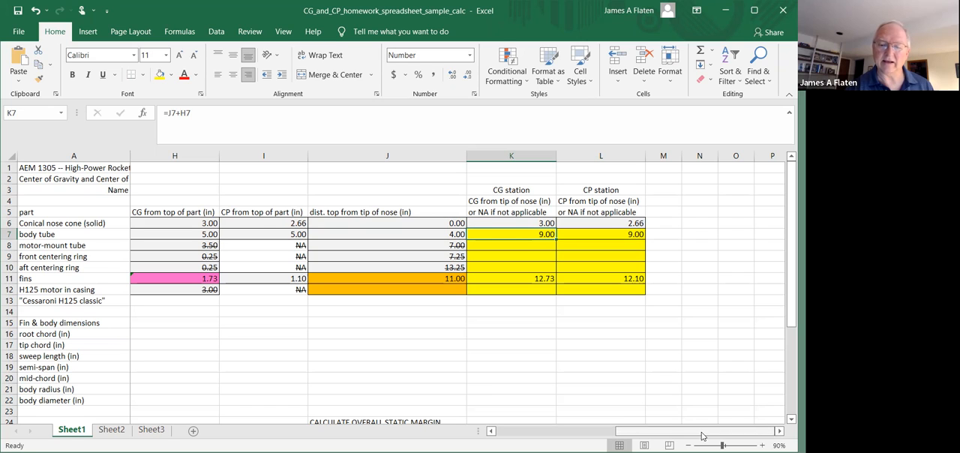
Clear the body tube's CG station formula from K7 and keep that cell selected
click(526, 234)
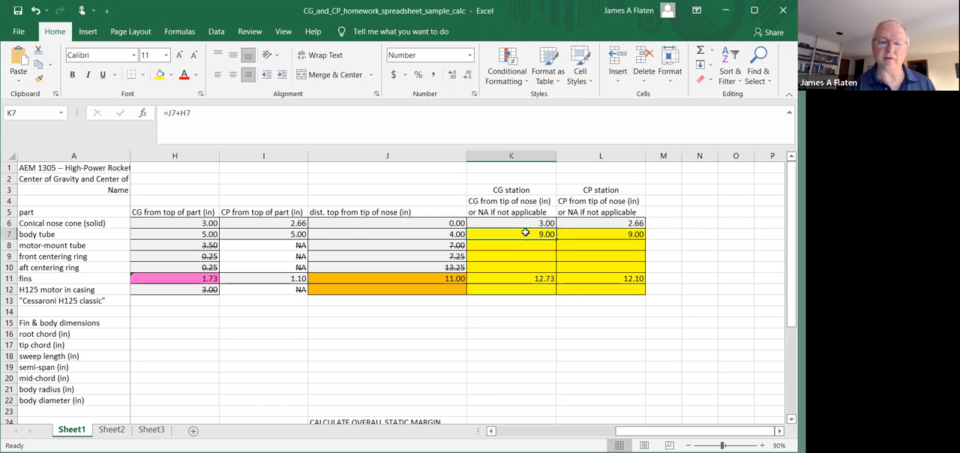
key(Return)
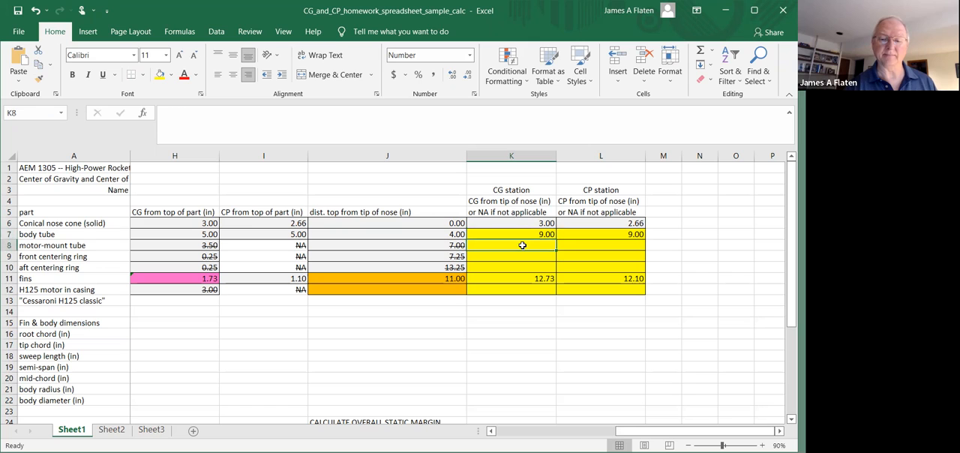
click(522, 234)
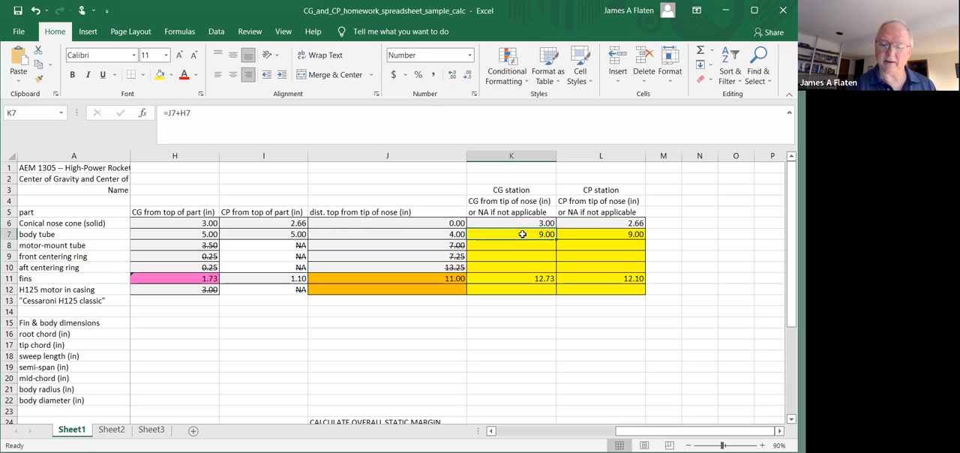
key(BackSpace)
key(Return)
click(522, 234)
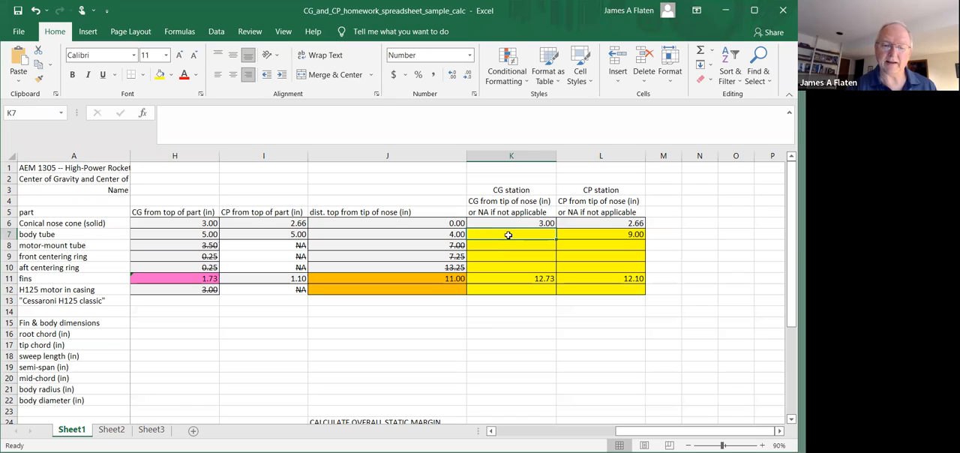
Enter the body tube's CG station formula =J7+H7 in K7, adding its distance from the nose tip and its CG from top of part
click(313, 113)
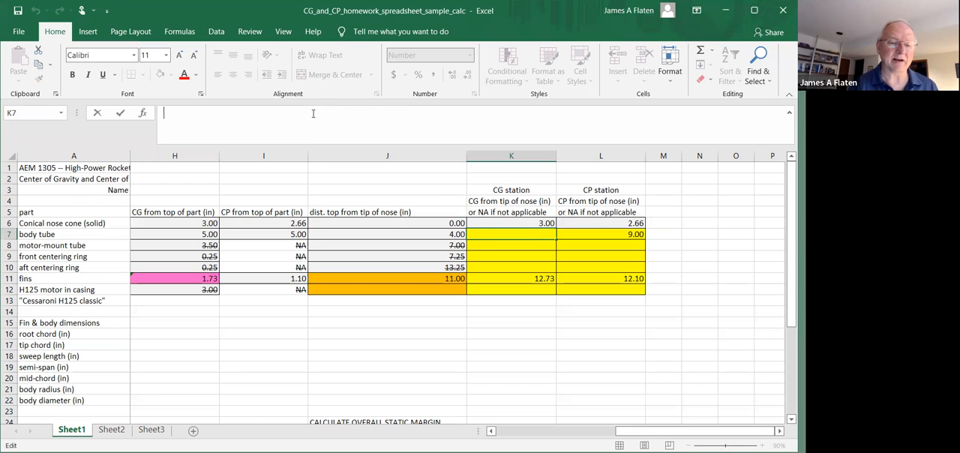
text(=)
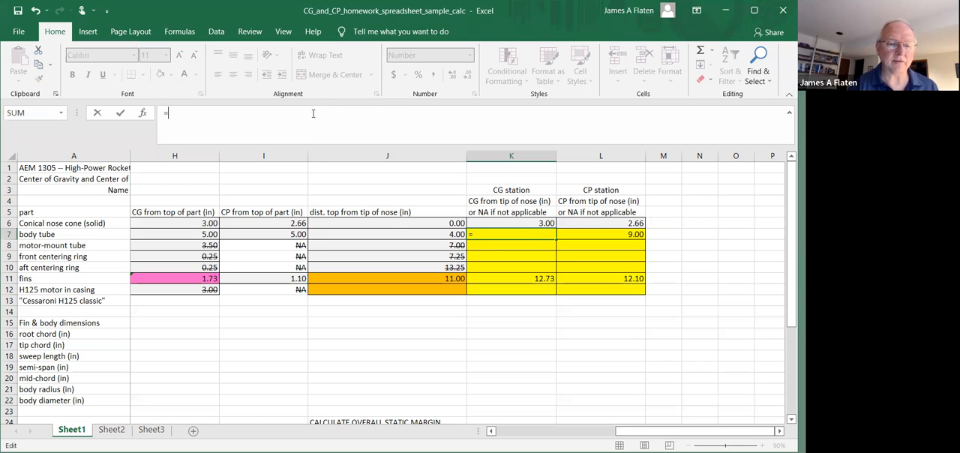
click(405, 233)
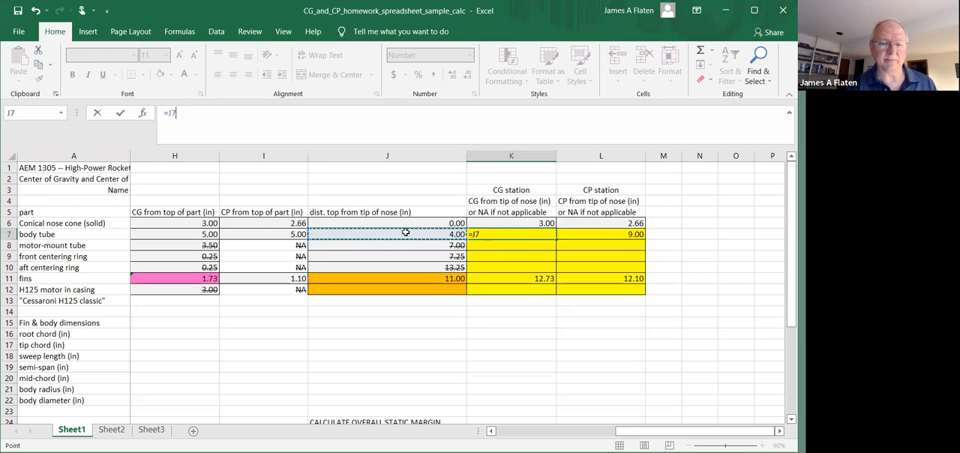
text(+)
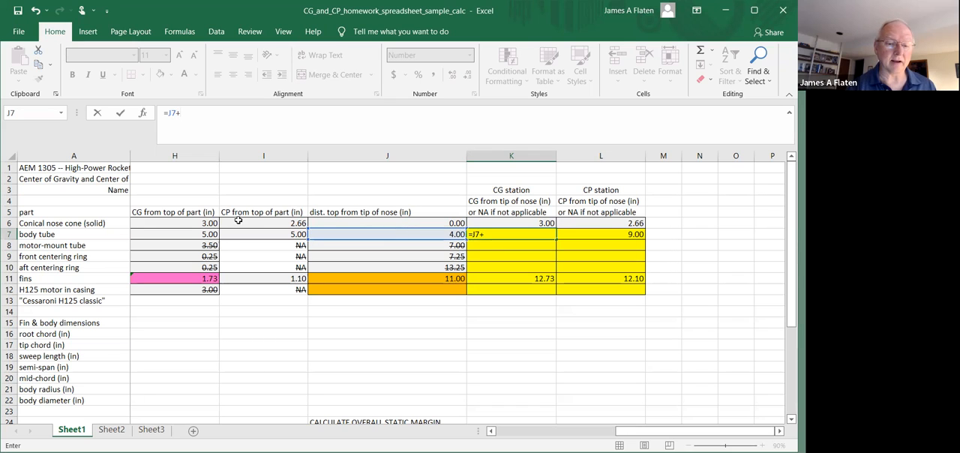
click(174, 232)
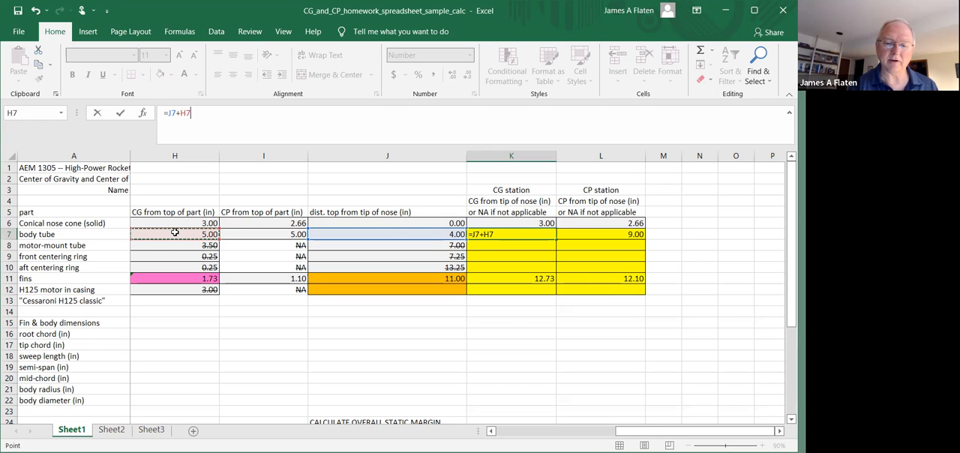
key(Return)
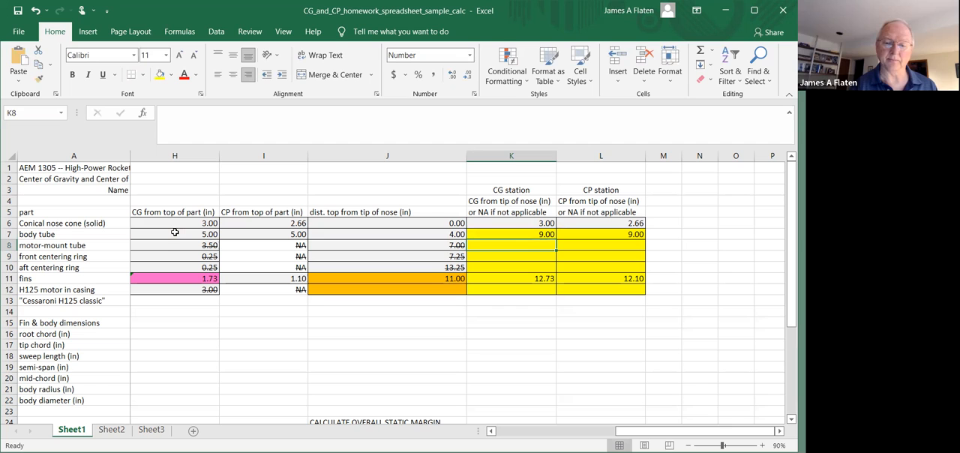
Review the fins' input data along row 11, from the part name in A11 to the total length in E11
key(Down)
key(Down)
key(Down)
key(Left)
key(Home)
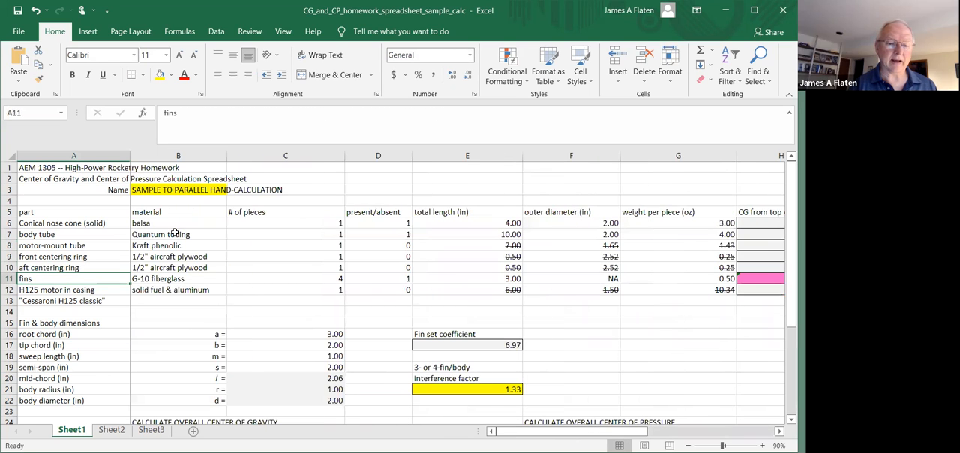
key(Right)
key(Right)
key(Right)
key(Left)
key(Right)
key(Right)
Inspect the fins' CG, CP and distance-from-nose-tip formulas in H11, I11 and J11
key(Right)
key(Left)
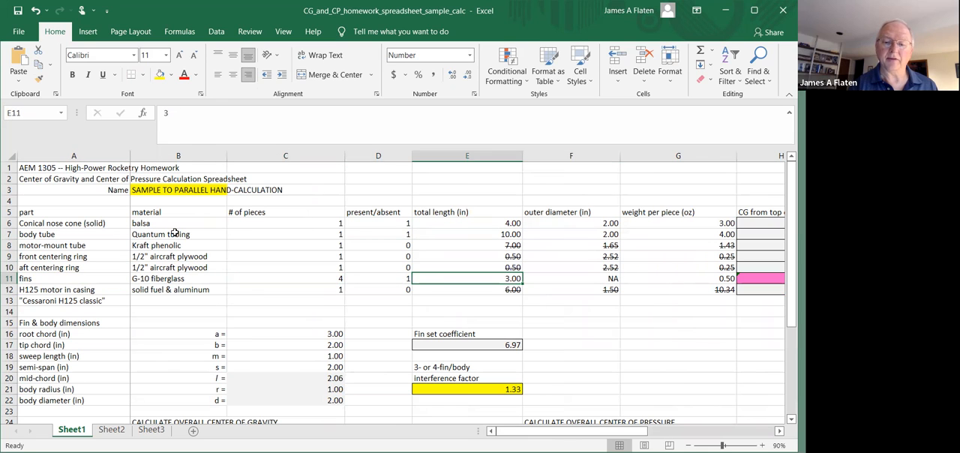
key(Right)
key(Right)
key(Right)
key(Right)
key(Right)
key(Right)
key(Right)
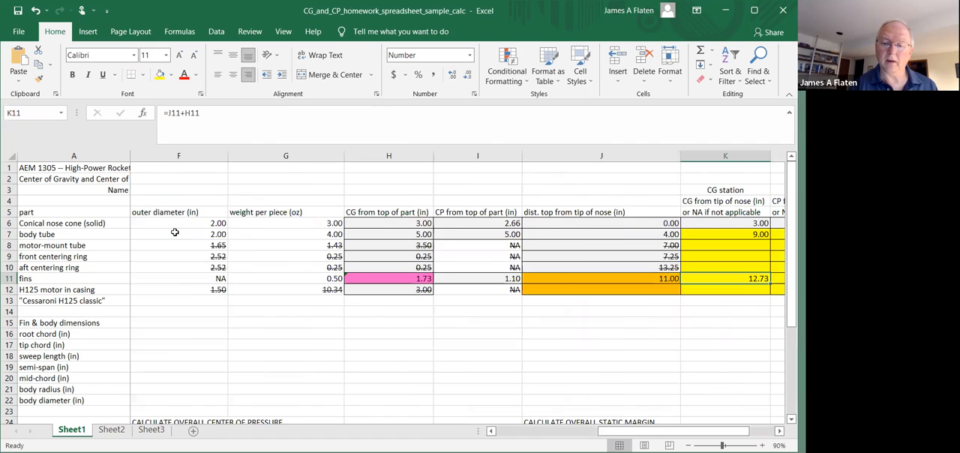
key(Left)
key(Left)
key(Left)
key(Left)
key(Left)
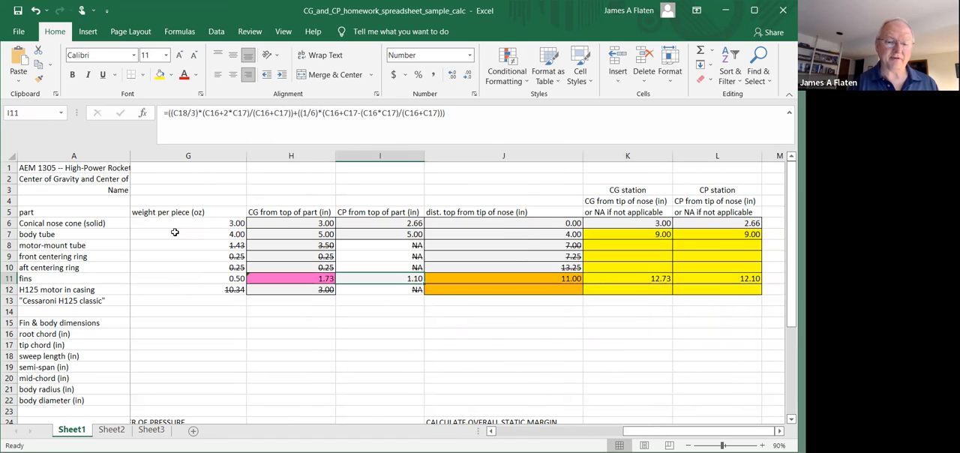
key(Right)
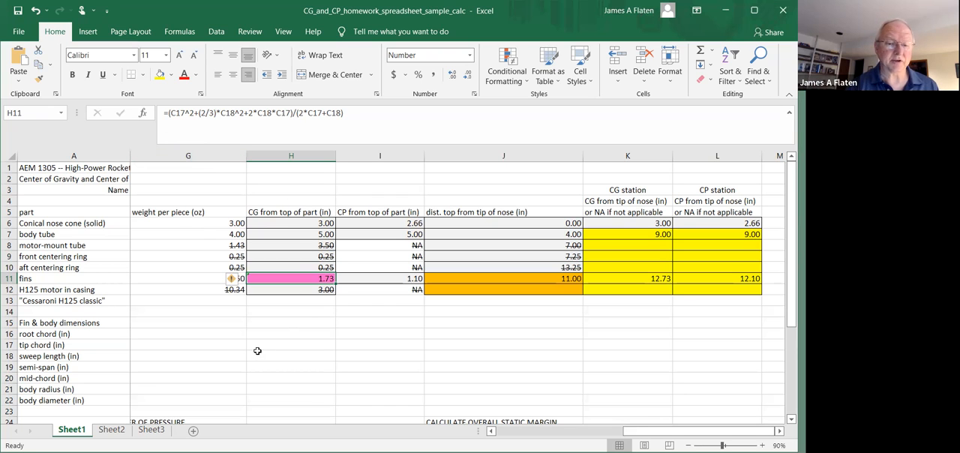
key(Left)
key(Right)
key(Right)
key(Right)
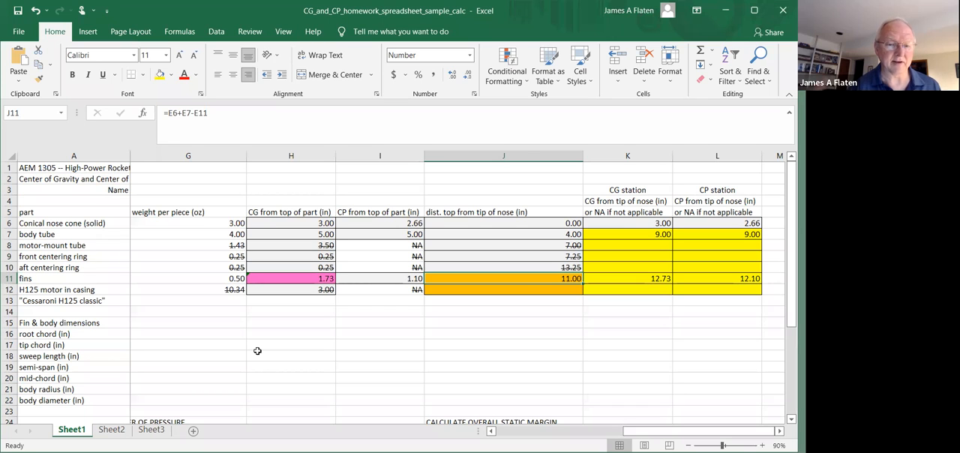
Compare the fins' CG station formula in K11 with the body tube's in K7, and check the fins' CP station formula in L11
key(Right)
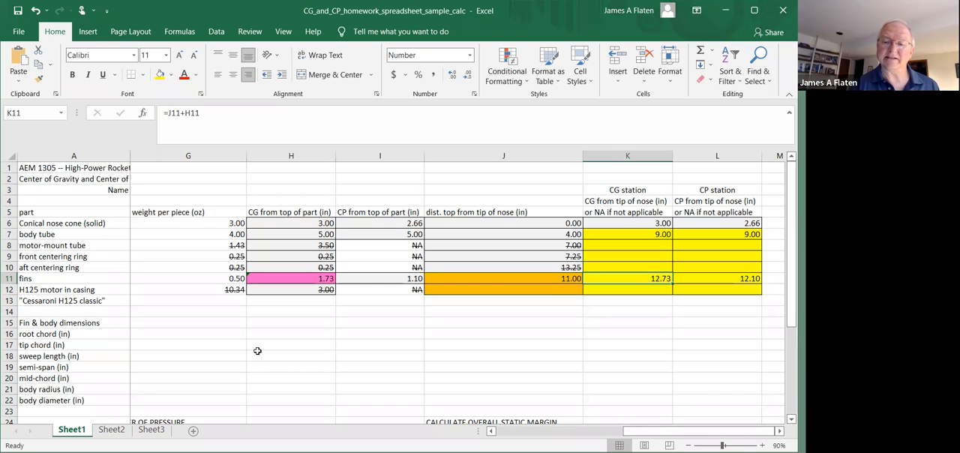
key(Up)
key(Up)
key(Up)
key(Up)
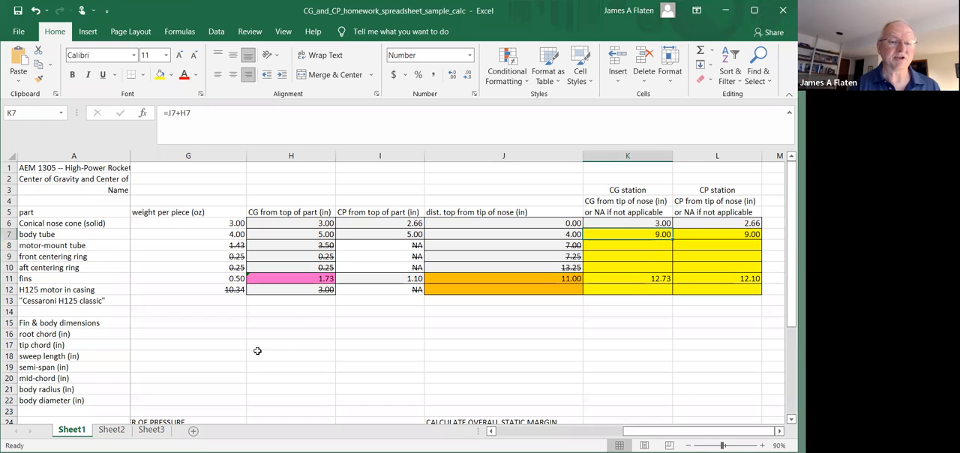
key(Down)
key(Down)
key(Down)
key(Down)
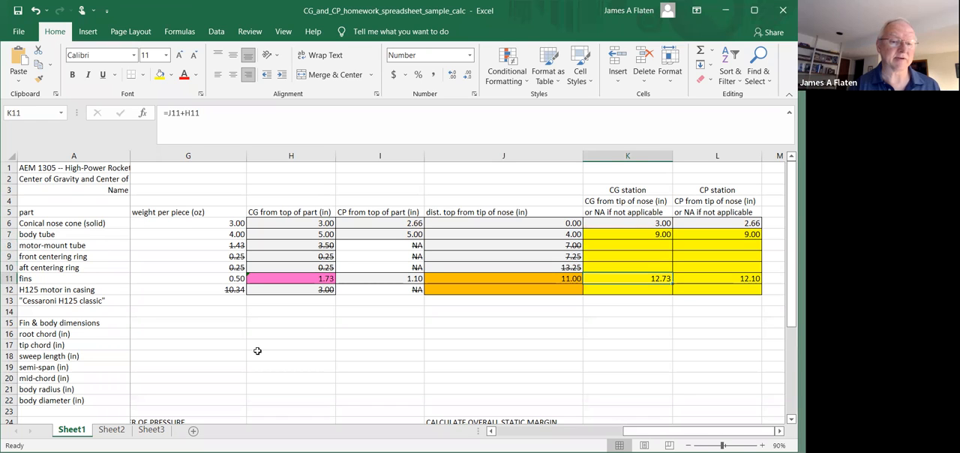
key(Left)
key(Left)
key(Left)
key(Left)
key(Left)
key(Left)
key(Left)
key(Left)
key(Left)
key(Left)
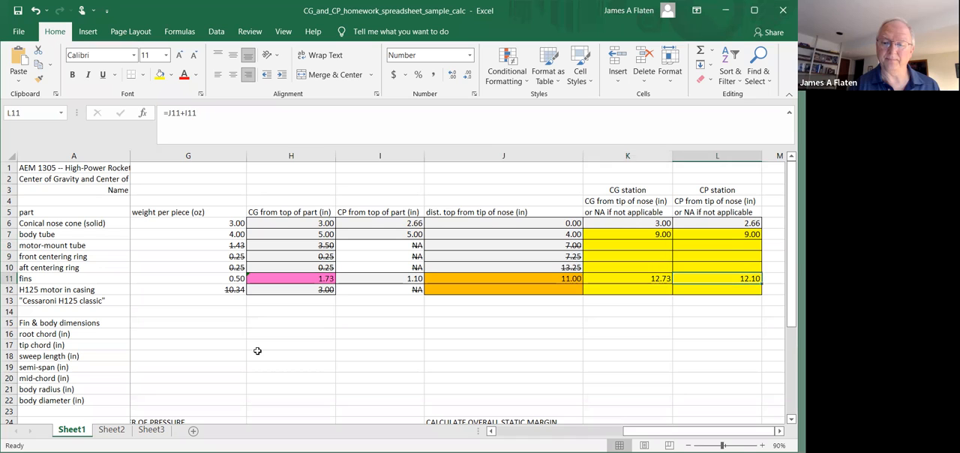
Inspect the fin set coefficient formula in E17
key(Down)
key(Down)
key(Down)
key(Down)
key(Down)
key(Down)
key(Right)
key(Right)
key(Right)
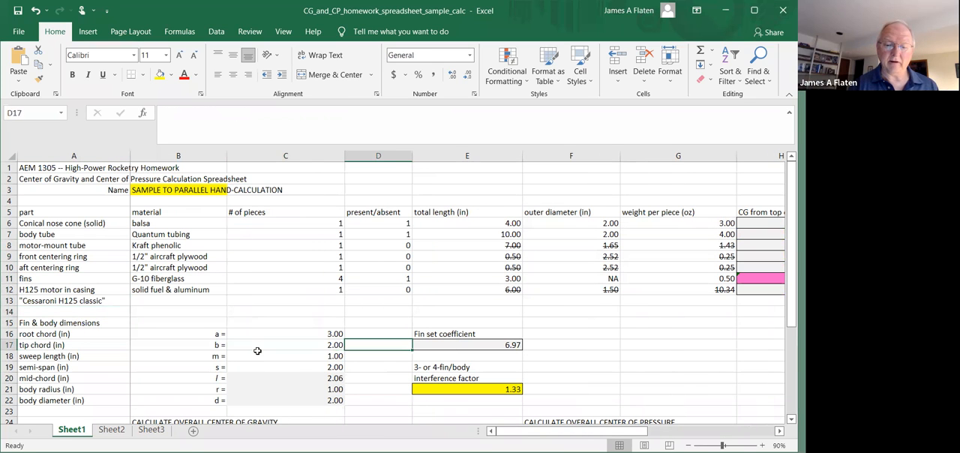
key(Right)
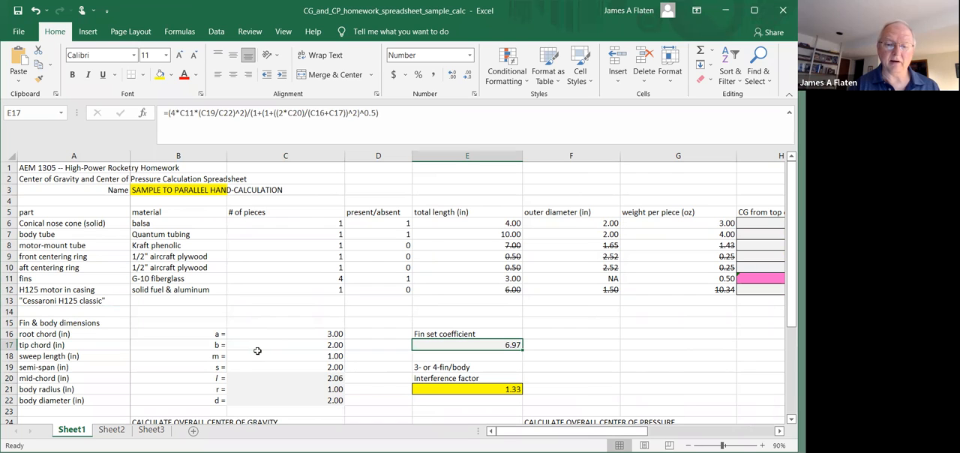
key(Up)
key(Down)
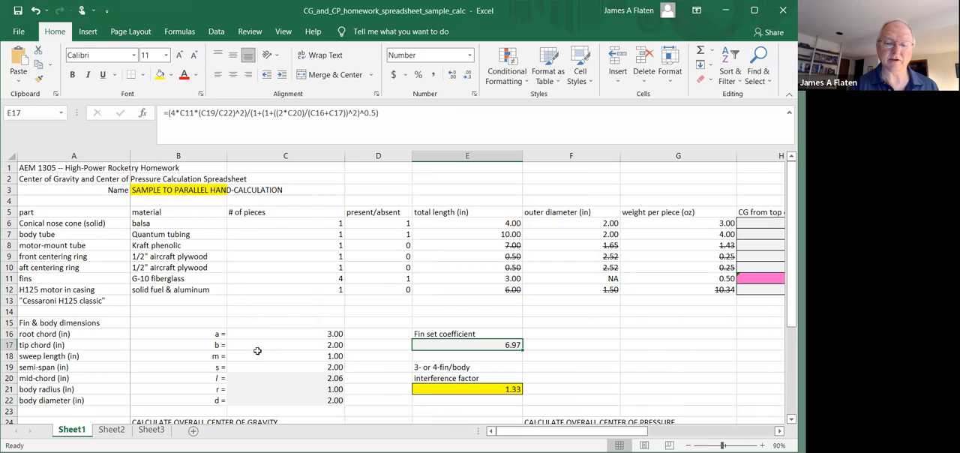
Inspect the 3- or 4-fin/body interference factor formula in E21
key(Down)
key(Down)
key(Down)
key(Down)
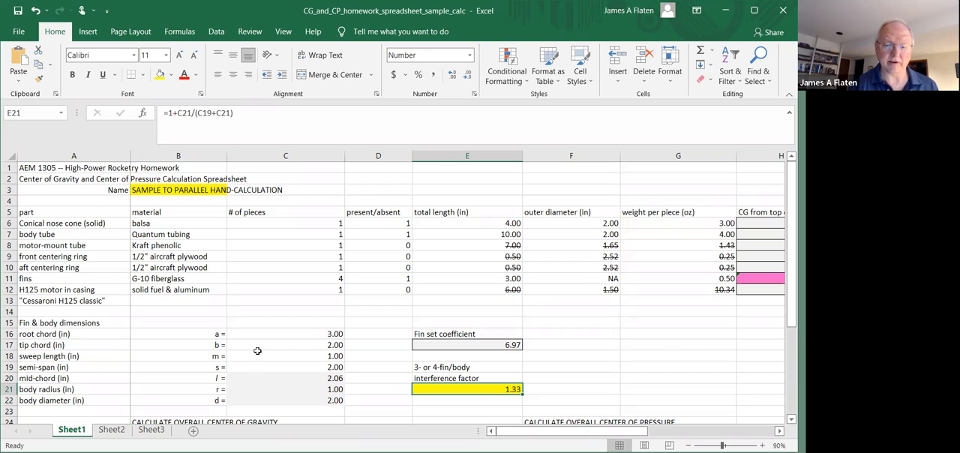
Look over the overall center of gravity table's part list, from the nose cone in row 27 to the sum in row 35
key(Left)
key(Left)
key(Left)
key(Left)
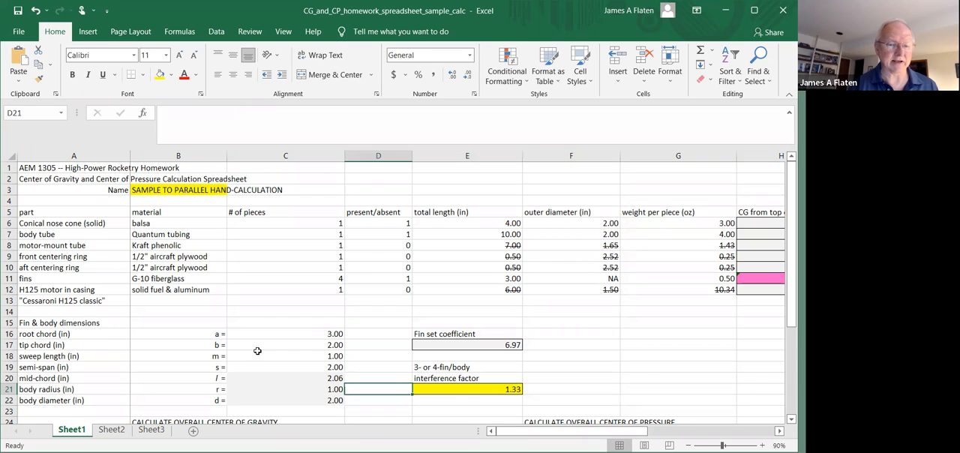
key(Down)
key(Down)
key(Down)
key(Down)
key(Down)
key(Down)
key(Down)
key(Down)
key(Down)
key(Down)
key(Down)
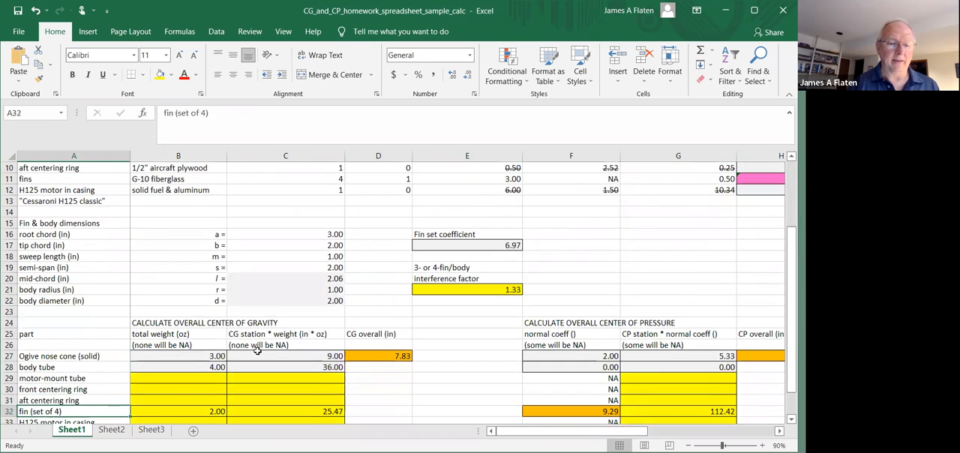
key(Down)
key(Down)
key(Down)
key(Down)
key(Down)
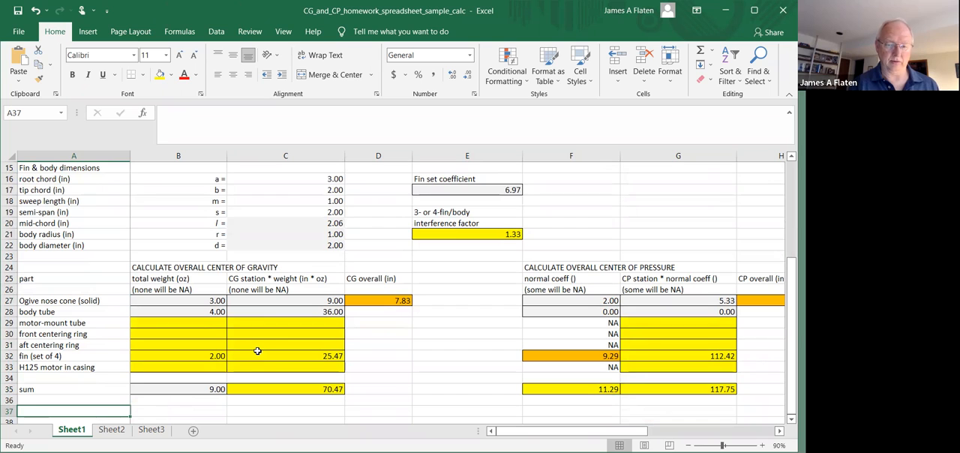
key(Up)
key(Up)
key(Up)
key(Up)
key(Up)
key(Up)
key(Up)
key(Up)
key(Up)
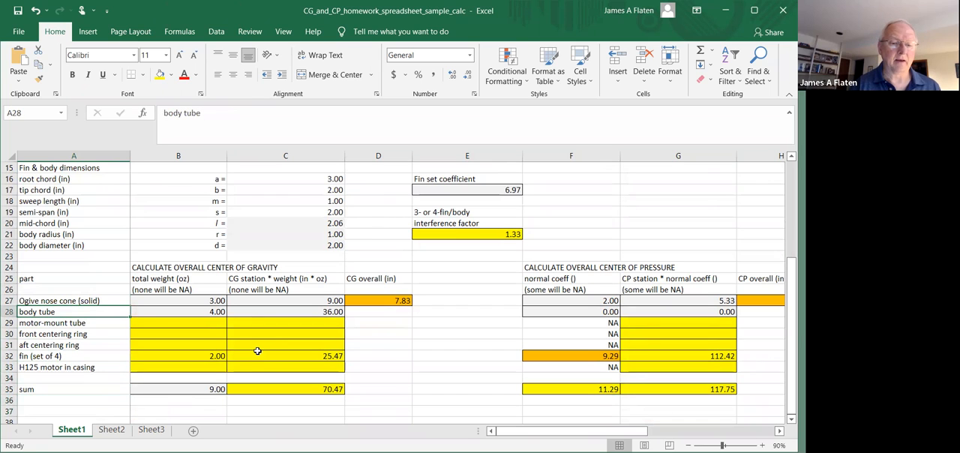
Inspect the nose cone's total weight formula in B27, tracing the weight, piece count and present/absent cells it references
key(Up)
key(Right)
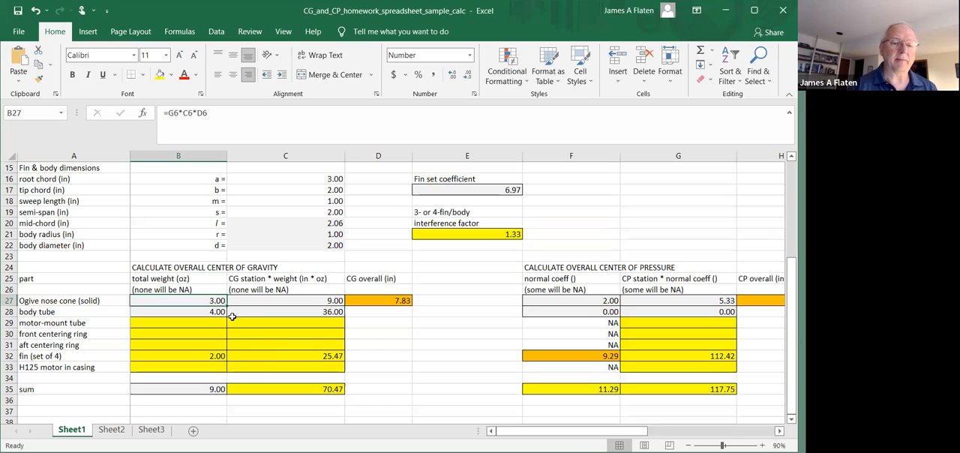
click(215, 113)
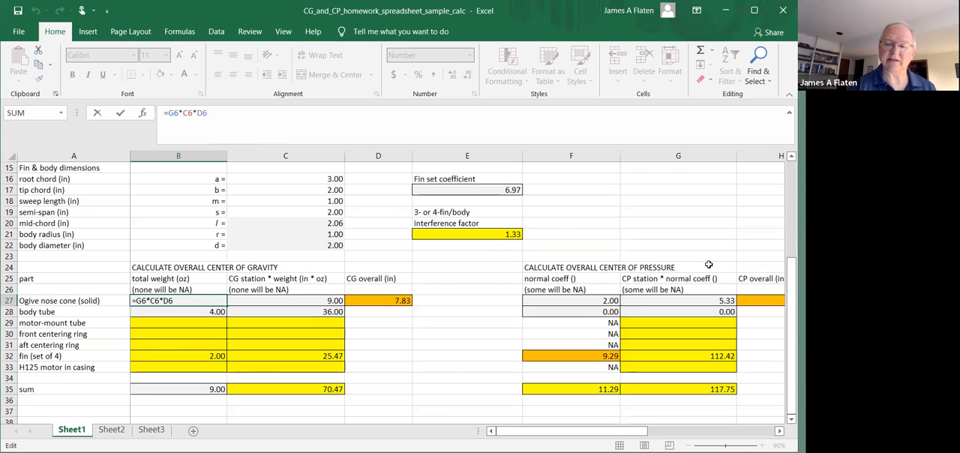
drag(791, 322, 791, 225)
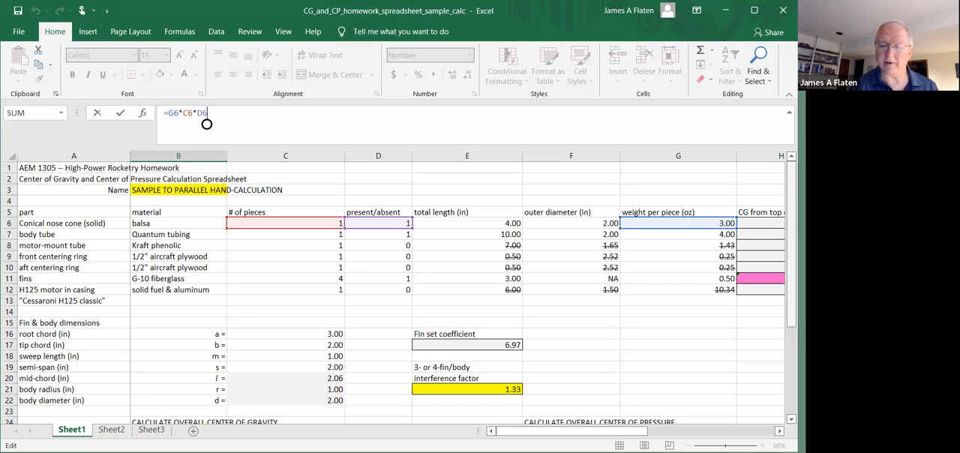
drag(791, 220, 791, 243)
scroll(207, 124, down, 3)
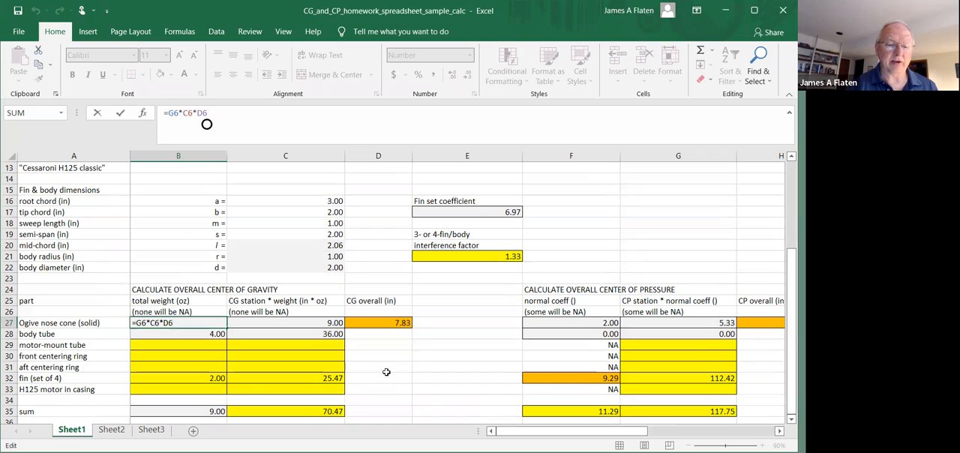
key(Return)
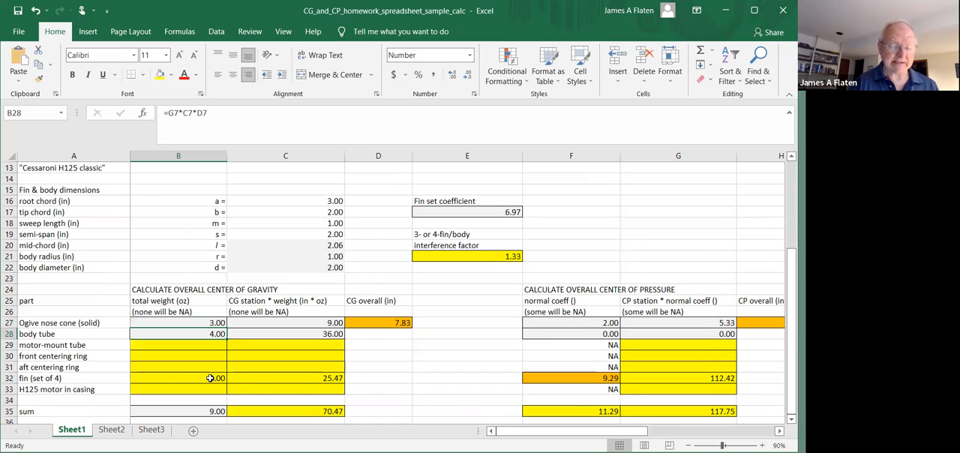
Check the fin set's total weight formula in B32
key(Down)
key(Down)
key(Down)
key(Down)
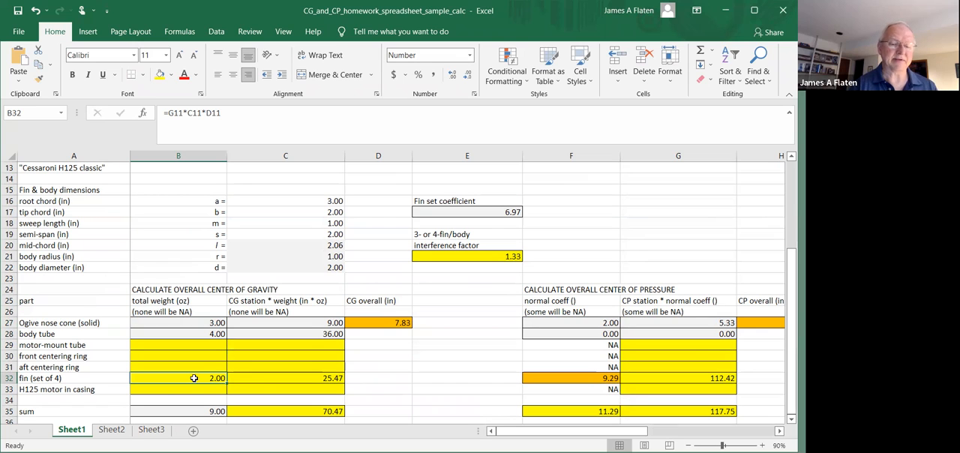
Inspect the nose cone's CG station times weight formula in C27, tracing the CG station and total weight cells it references
key(Up)
key(Up)
key(Up)
key(Up)
key(Up)
key(Right)
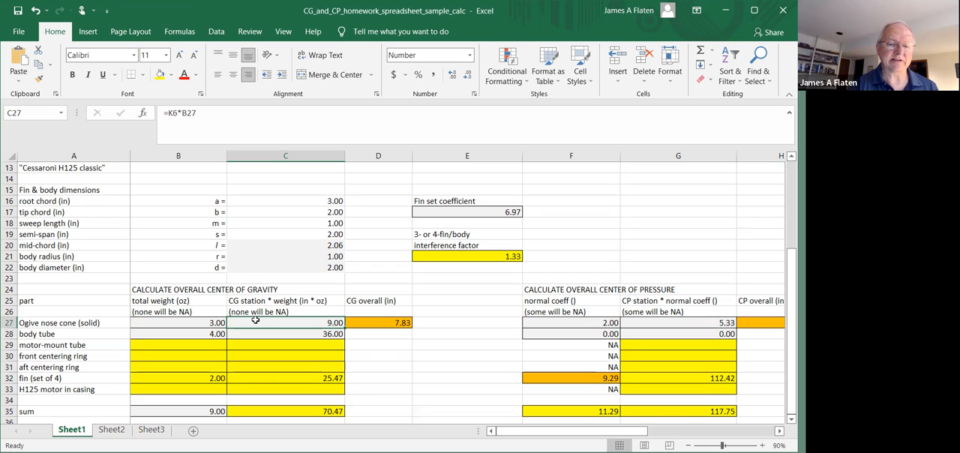
click(236, 110)
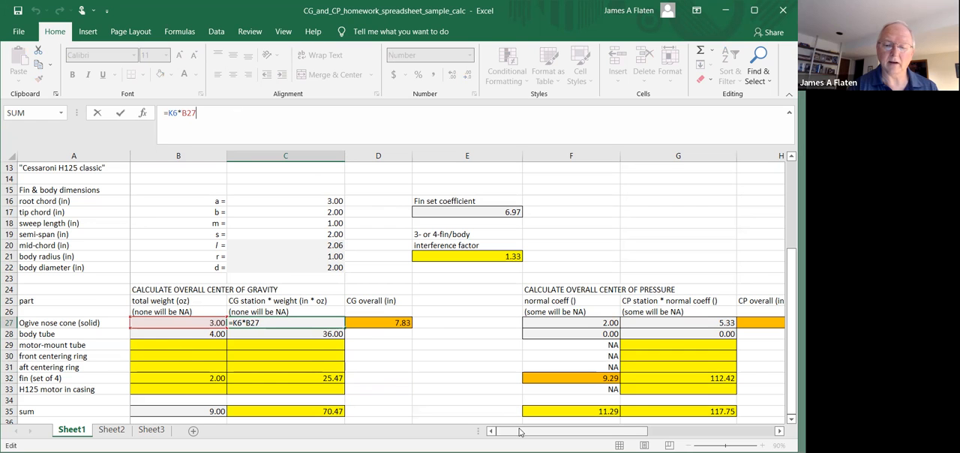
drag(791, 329, 791, 240)
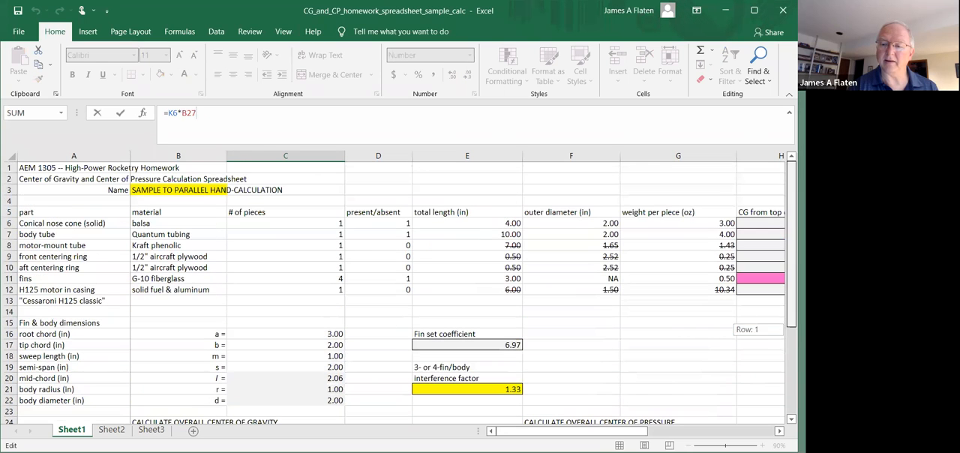
drag(566, 431, 709, 432)
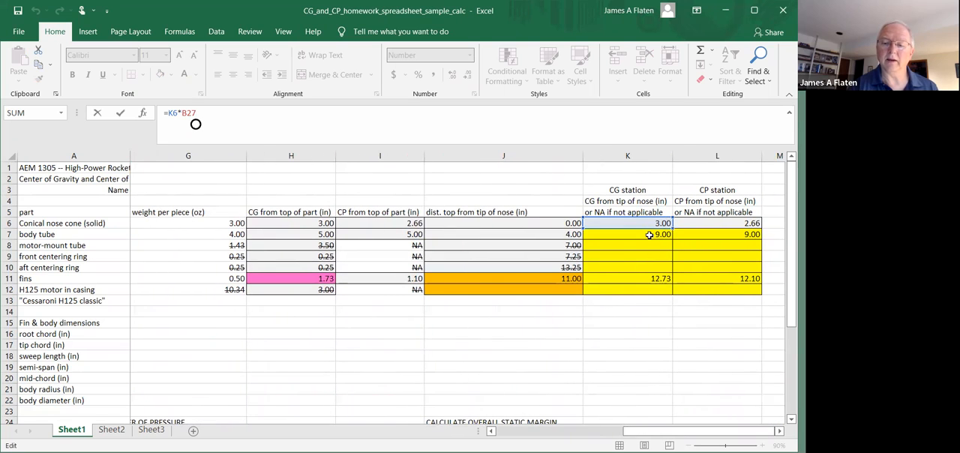
drag(673, 433, 546, 433)
drag(791, 244, 791, 333)
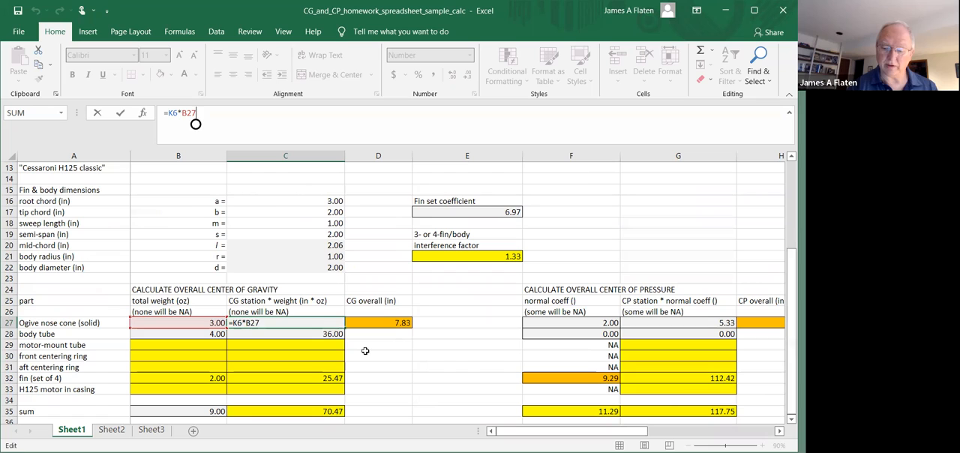
key(Return)
Review the nose cone's B27 and C27 formulas, and trace the sum cells used by the overall CG formula in D27
key(Up)
key(Left)
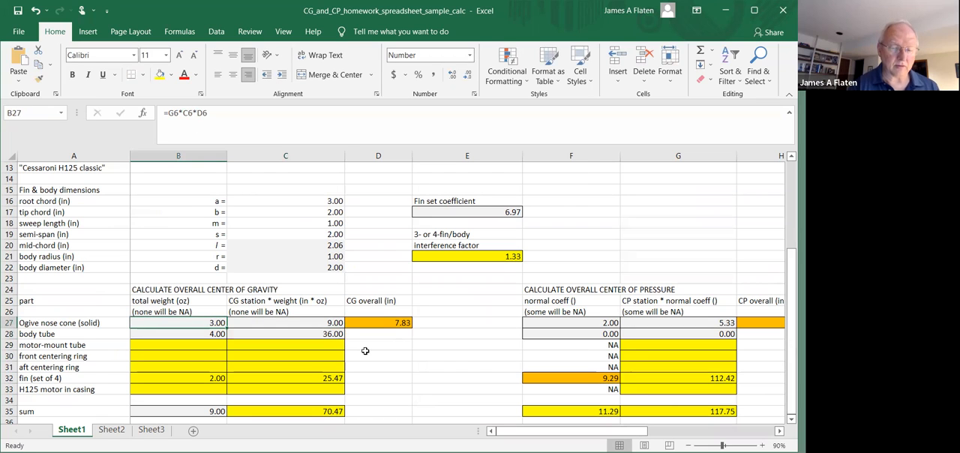
key(Right)
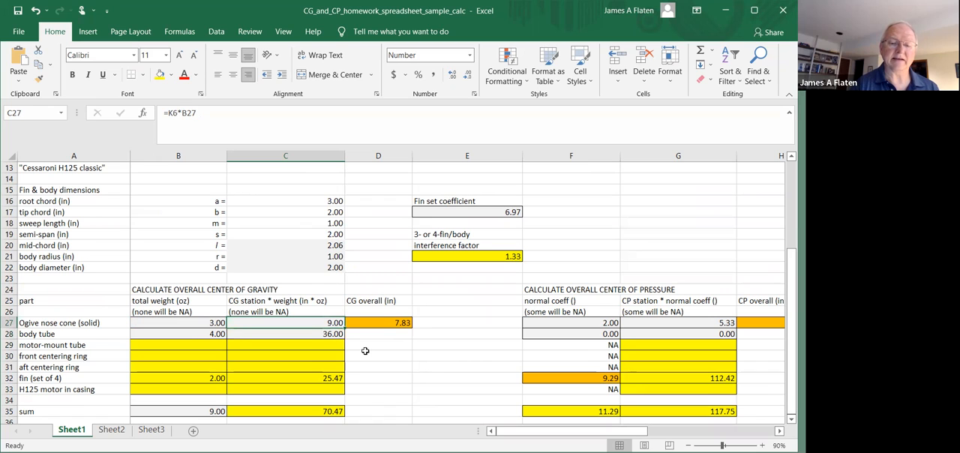
key(Right)
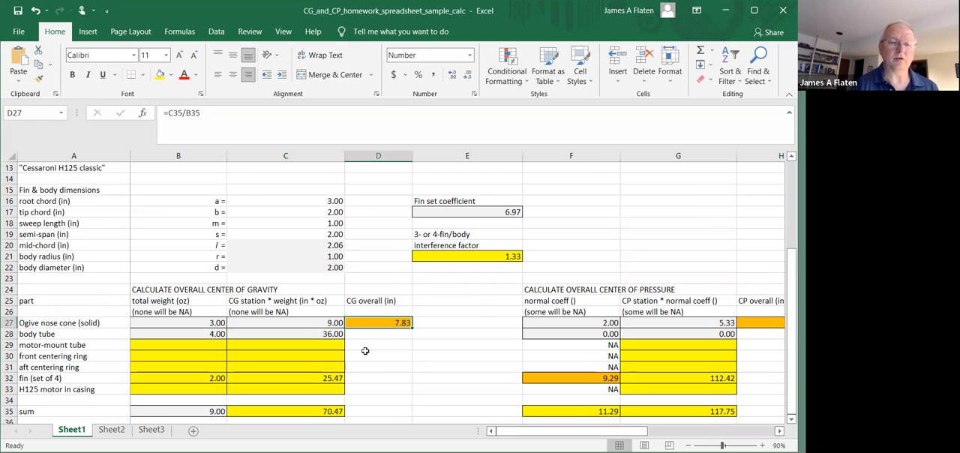
click(271, 111)
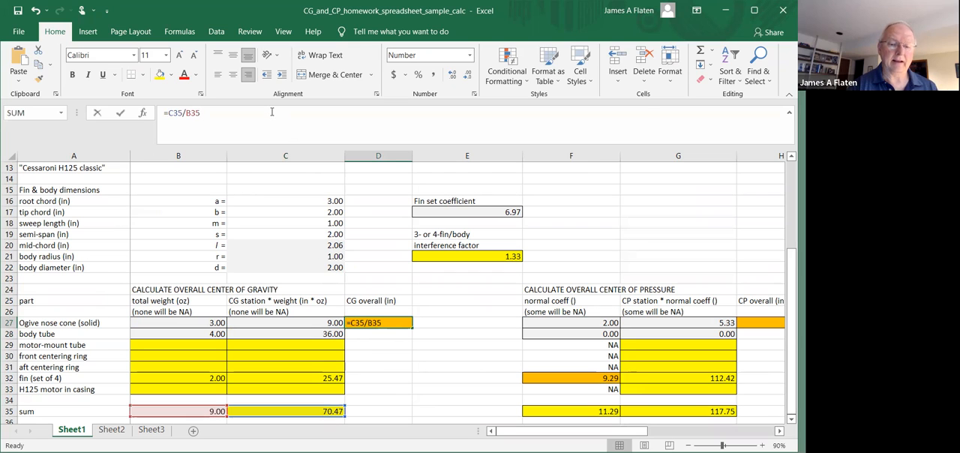
key(Return)
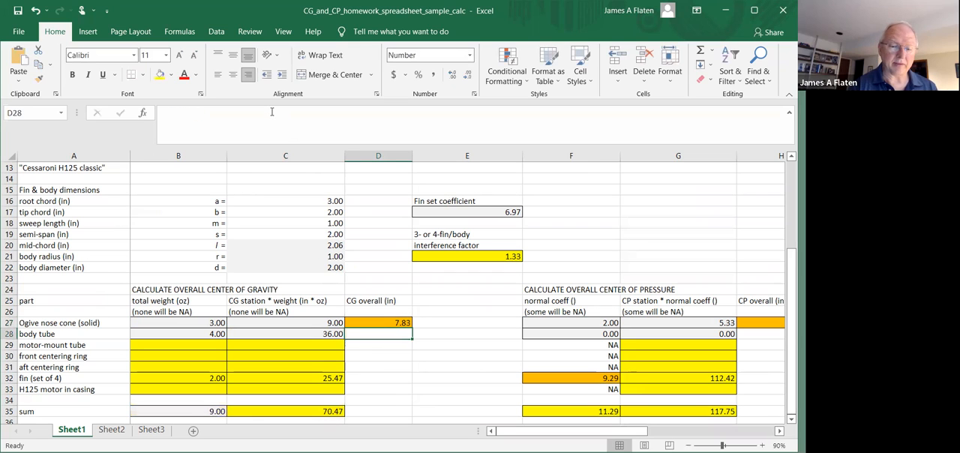
Inspect the total weight sum formula in B35 and the range of part weights it covers
key(Left)
key(Left)
key(Down)
key(Down)
key(Down)
key(Down)
key(Down)
key(Down)
key(Down)
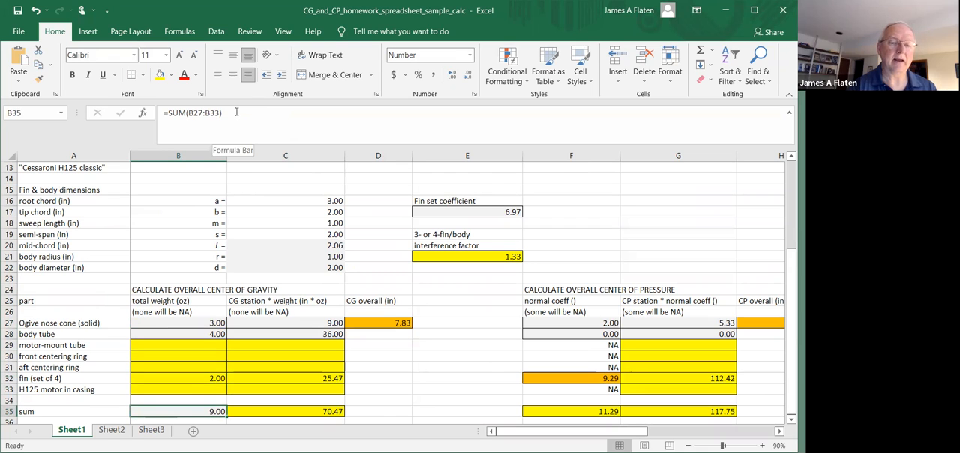
click(236, 111)
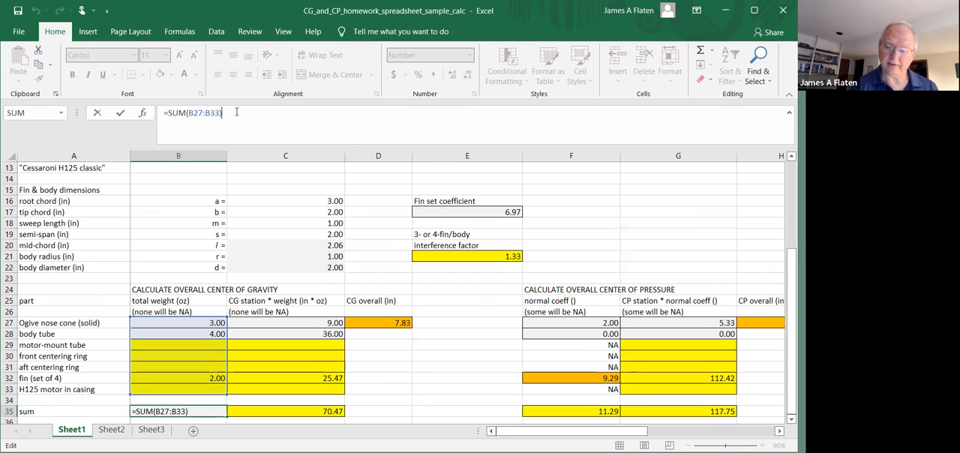
key(Escape)
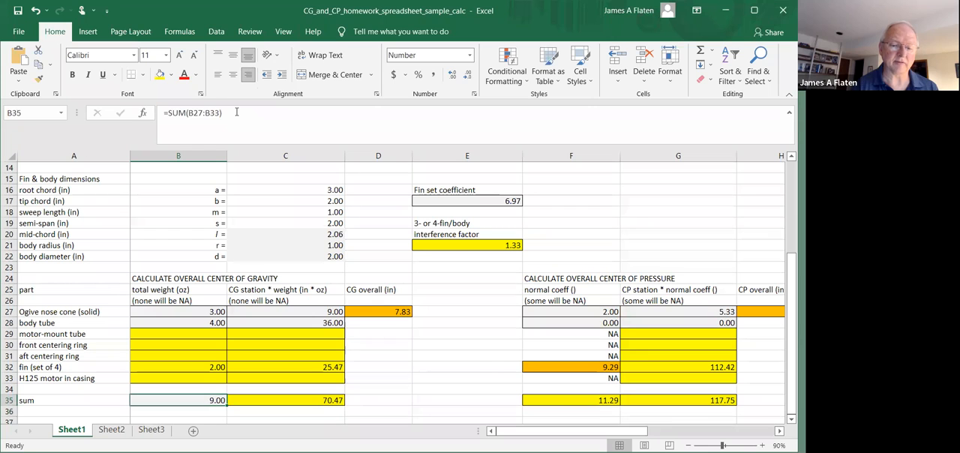
Inspect the CG station times weight sum formula in C35 and the range it covers
key(Right)
click(236, 111)
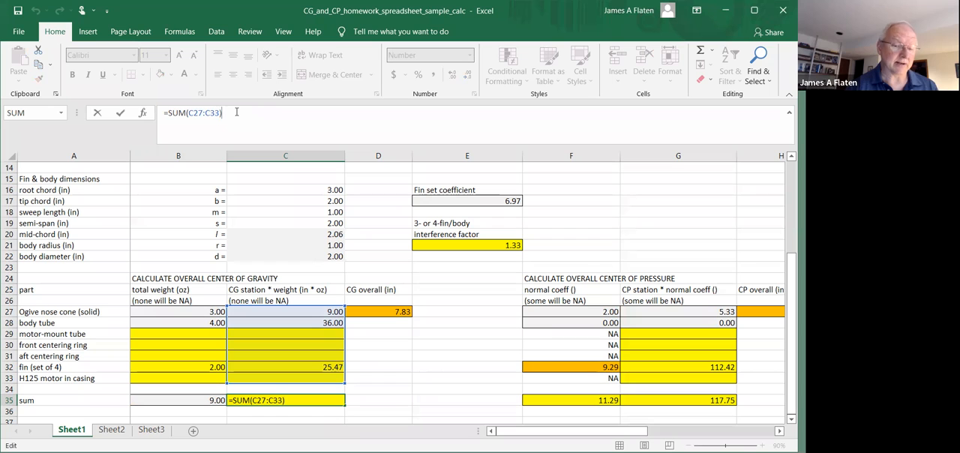
key(Return)
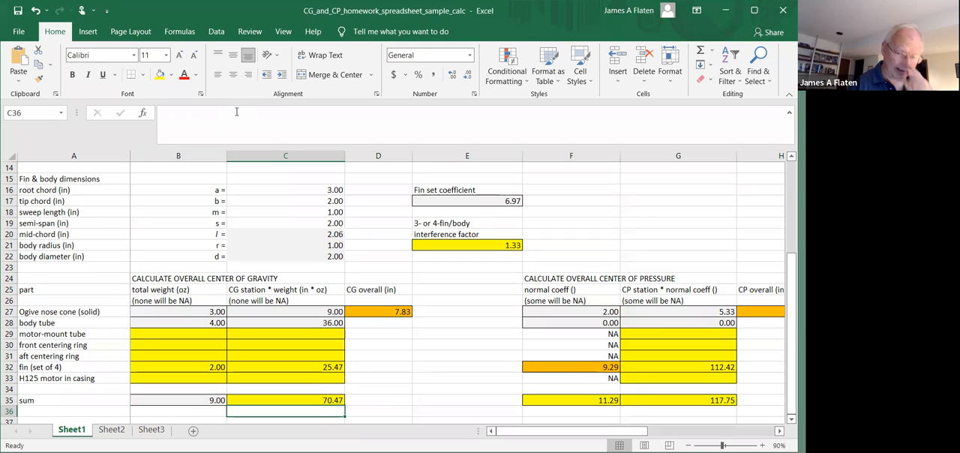
Recheck the overall CG formula in D27, highlighting the C35 and B35 sums it divides
key(Up)
key(Up)
key(Up)
key(Up)
key(Up)
key(Up)
key(Up)
key(Up)
key(Up)
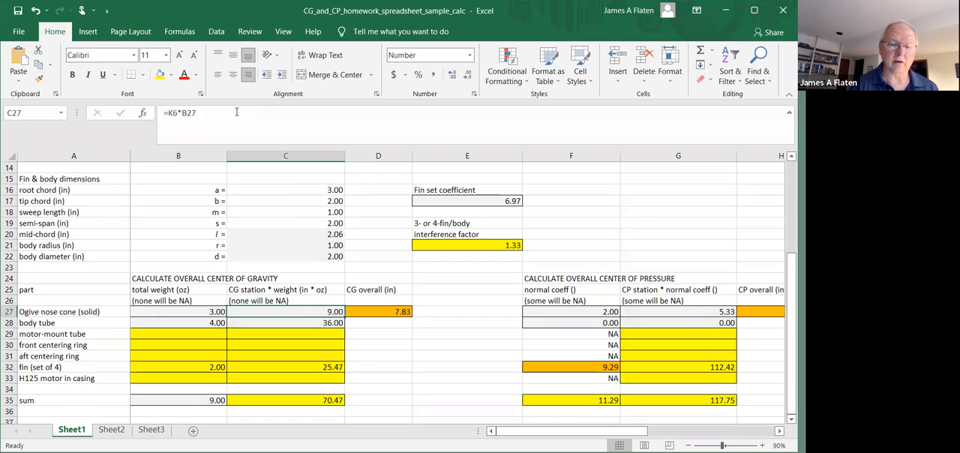
key(Right)
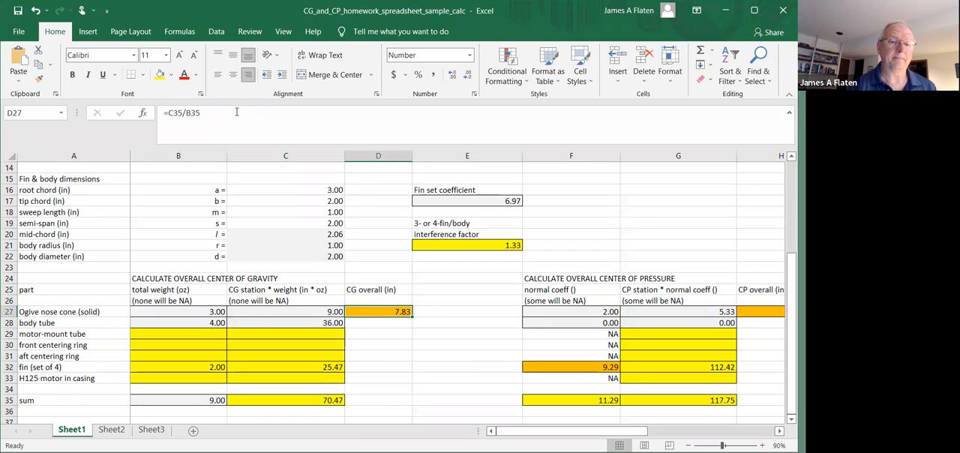
click(236, 111)
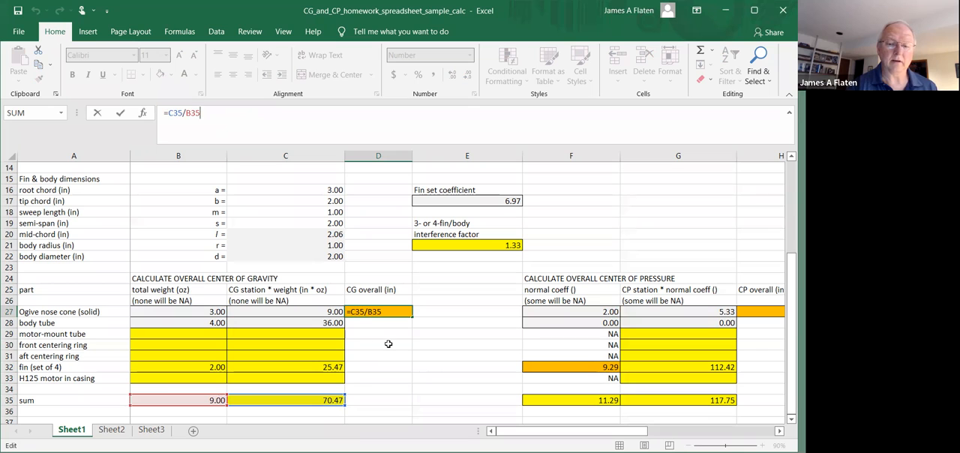
key(ctrl+Return)
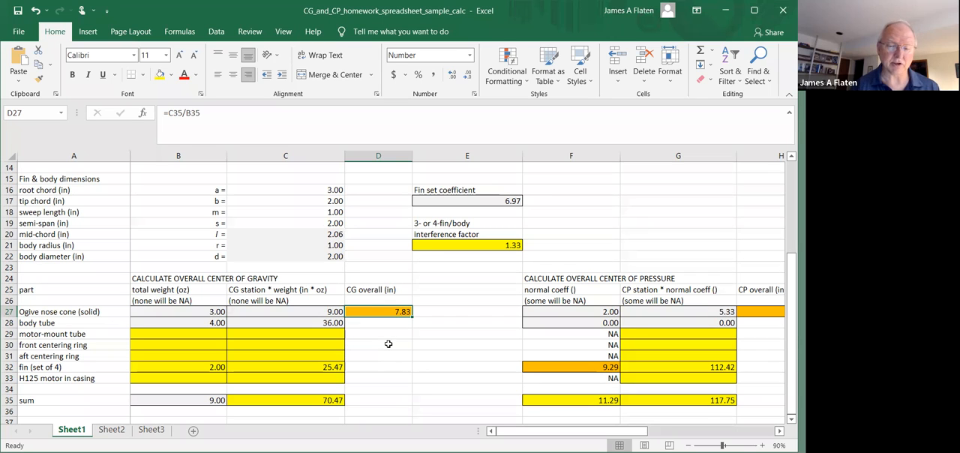
key(Down)
key(Up)
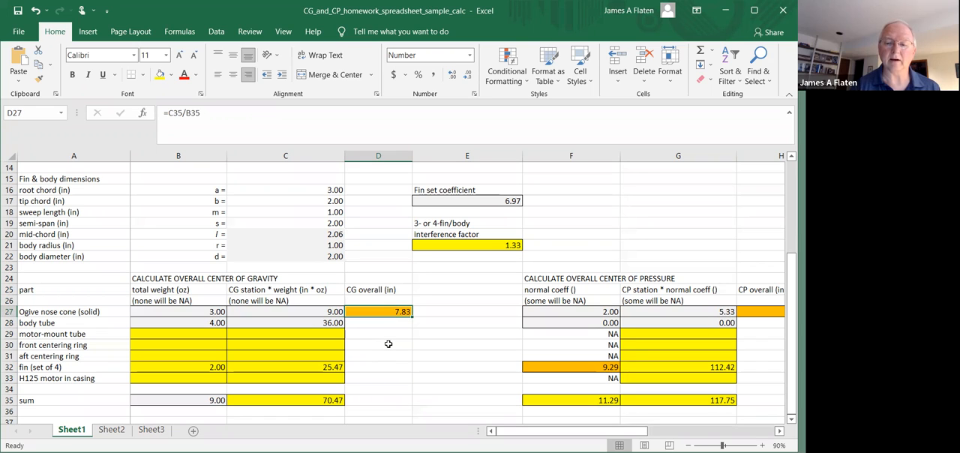
Look across row 27 of the overall center of pressure table, from the normal coefficient in F27 past the overall CP
key(Right)
key(Right)
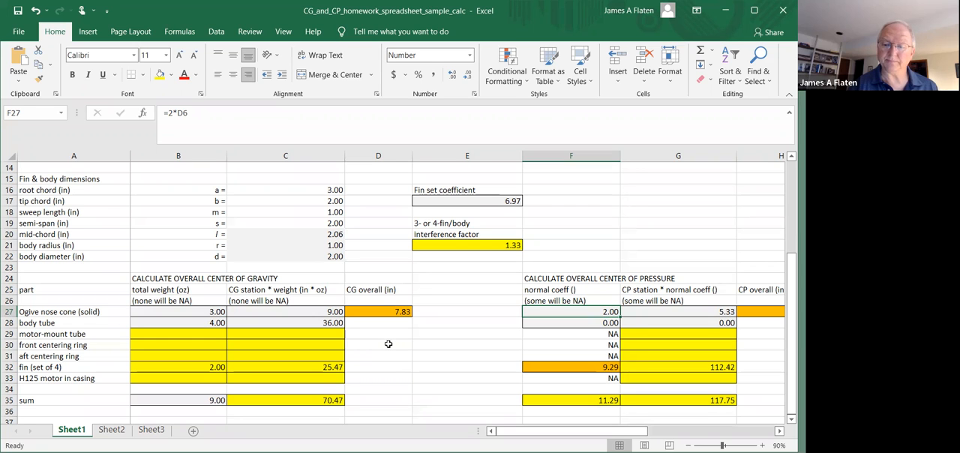
key(Right)
key(Right)
key(Right)
key(Right)
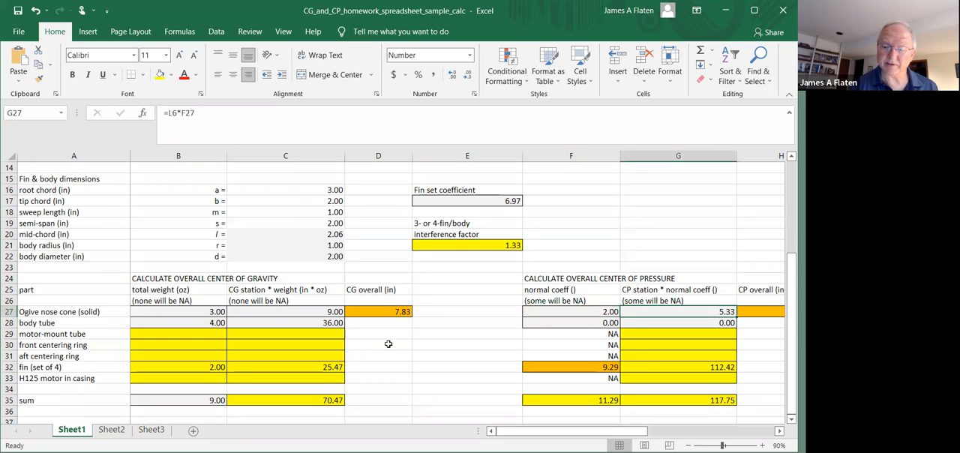
key(Left)
key(Left)
key(Right)
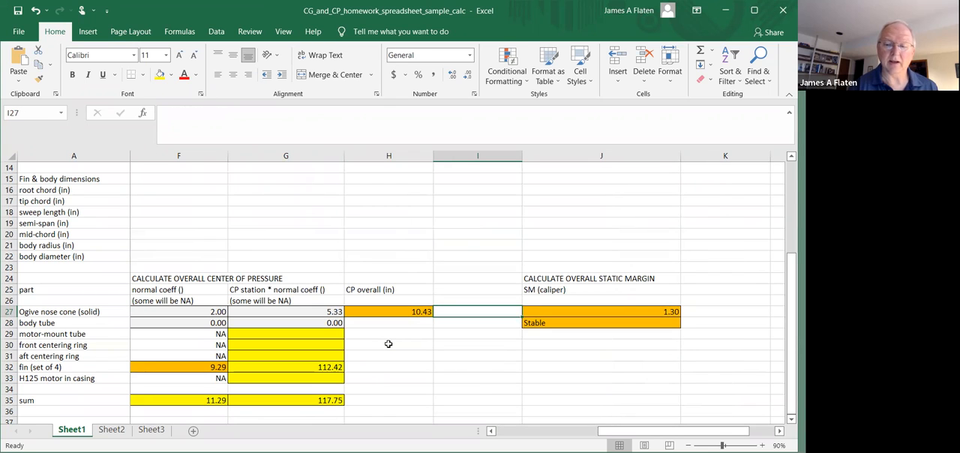
Inspect the static margin formula in J27 and the stability entry below it in J28
key(Down)
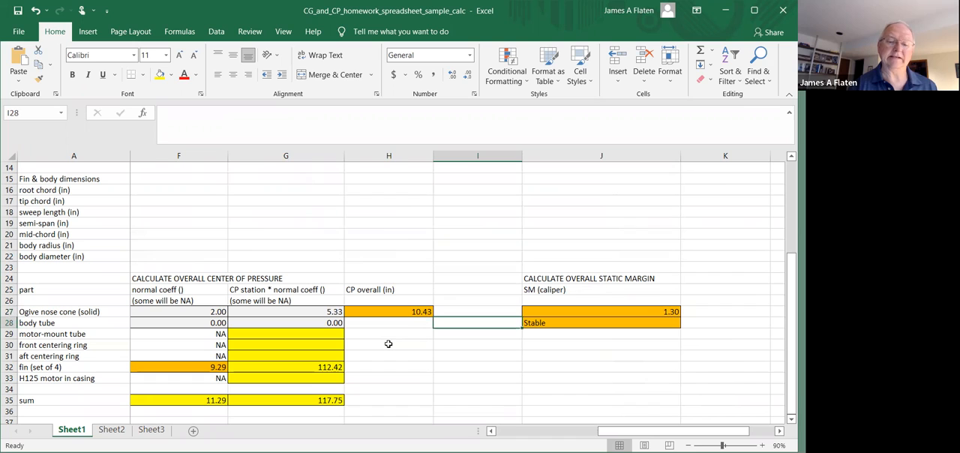
key(Up)
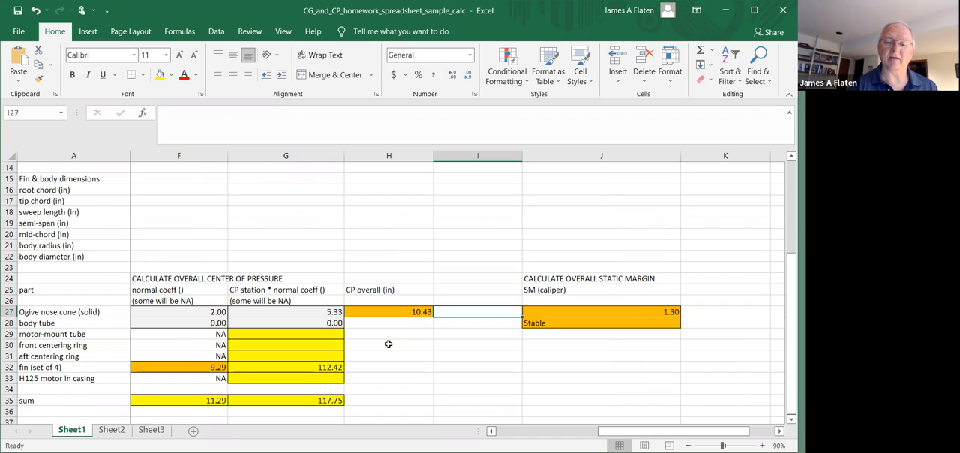
key(Right)
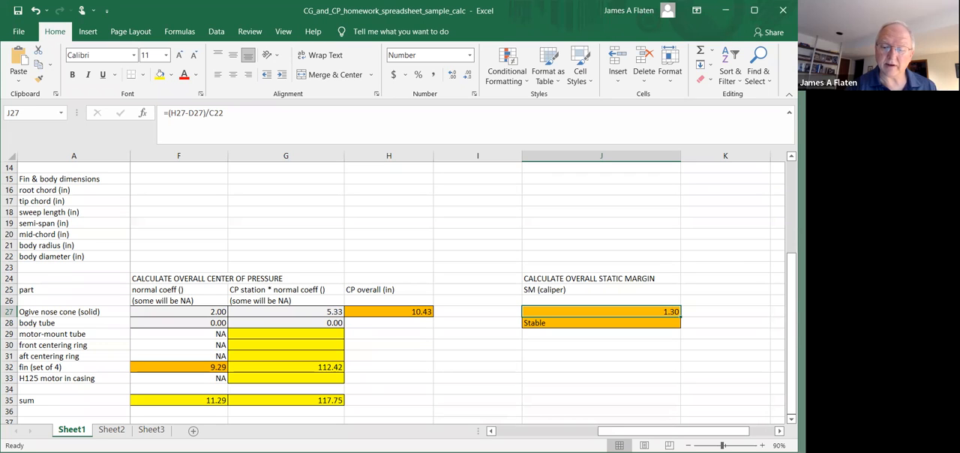
mouse_move(691, 434)
mouse_down()
mouse_move(637, 434)
mouse_move(693, 433)
mouse_up()
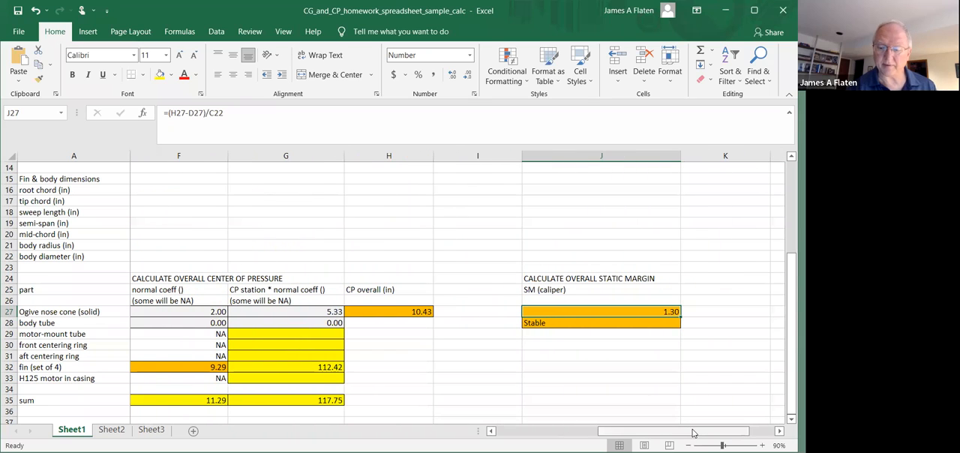
key(Down)
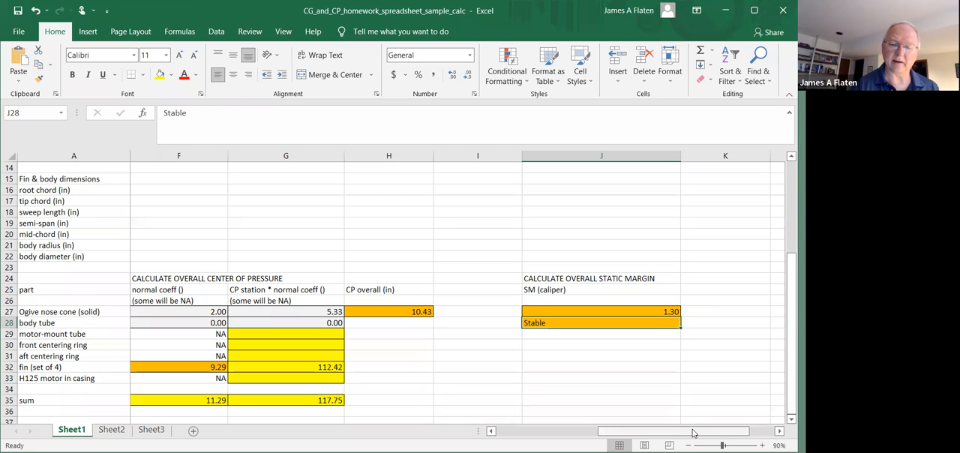
Return to the homework title in cell A1 to view the parts table again
key(Left)
key(Left)
key(Left)
key(Left)
key(Left)
key(Left)
key(Left)
key(Left)
key(Left)
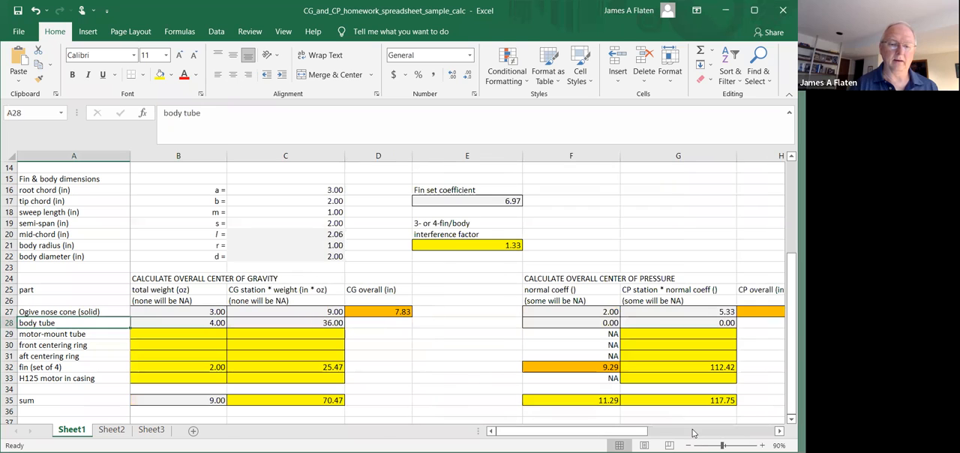
key(Up)
key(Up)
key(Up)
key(Up)
key(Up)
key(Up)
key(Up)
key(Up)
key(Up)
key(Up)
key(Up)
key(Up)
key(Up)
key(Up)
key(Up)
key(Up)
key(Up)
key(Up)
key(Up)
key(Up)
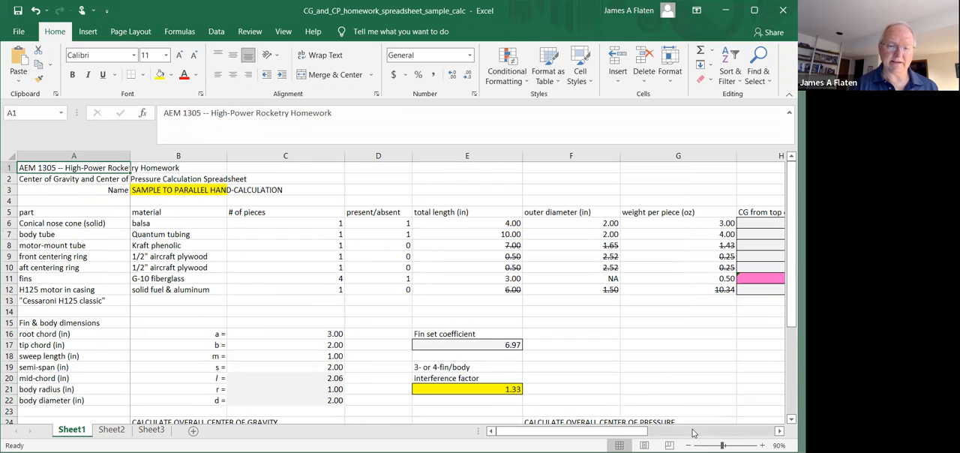